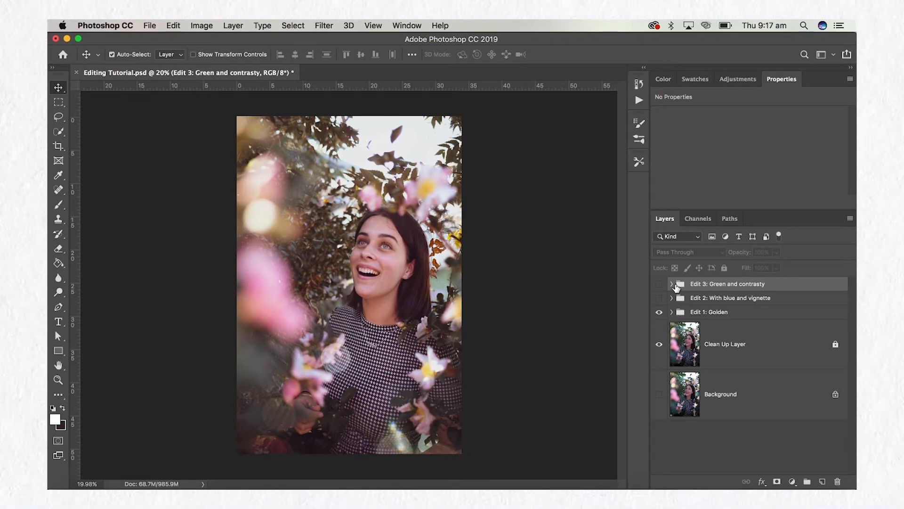
- Expand the Edit 1: Golden group and examine its layers, comparing the photo with and without the KD_STGOv (43) overlay
{"action": "left_click", "coordinate": [673, 313]}
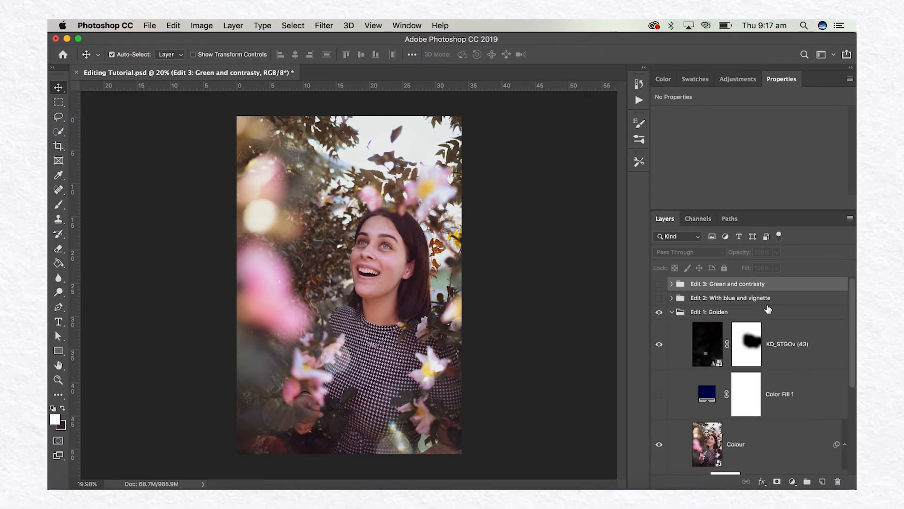
{"action": "scroll", "coordinate": [760, 283], "scroll_direction": "down", "scroll_amount": 2}
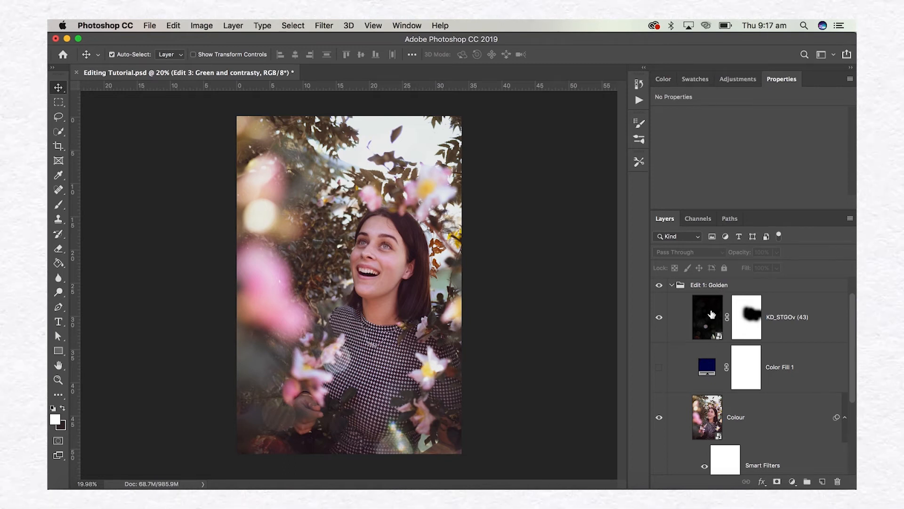
{"action": "left_click", "coordinate": [658, 320]}
{"action": "left_click", "coordinate": [657, 320]}
{"action": "scroll", "coordinate": [709, 417], "scroll_direction": "down", "scroll_amount": 3}
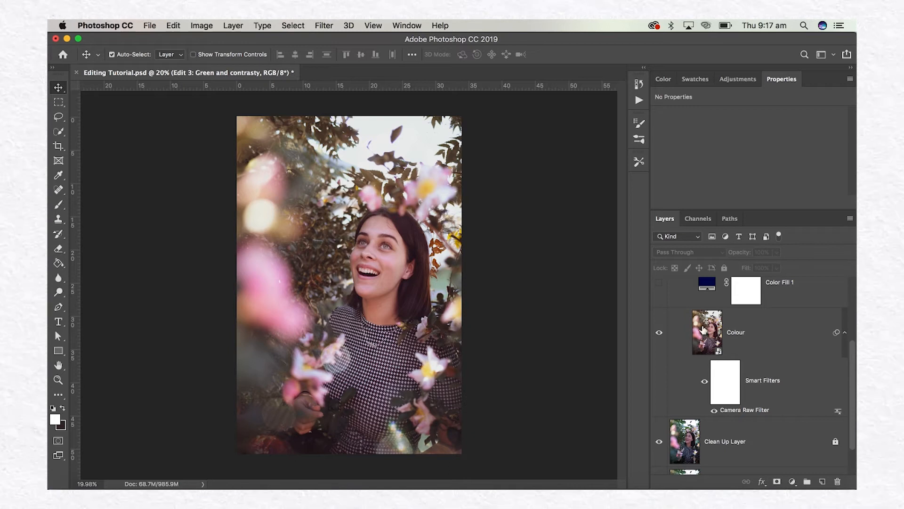
{"action": "scroll", "coordinate": [734, 443], "scroll_direction": "down", "scroll_amount": 1}
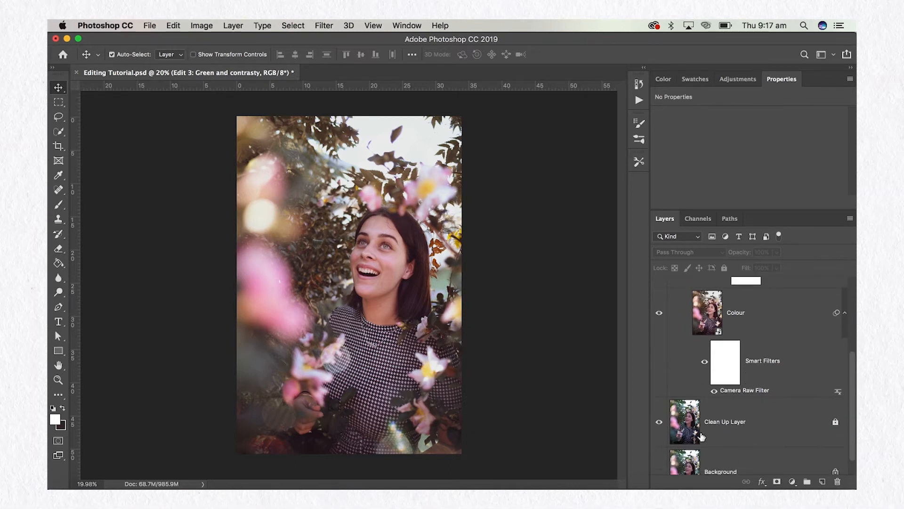
{"action": "scroll", "coordinate": [680, 387], "scroll_direction": "up", "scroll_amount": 5}
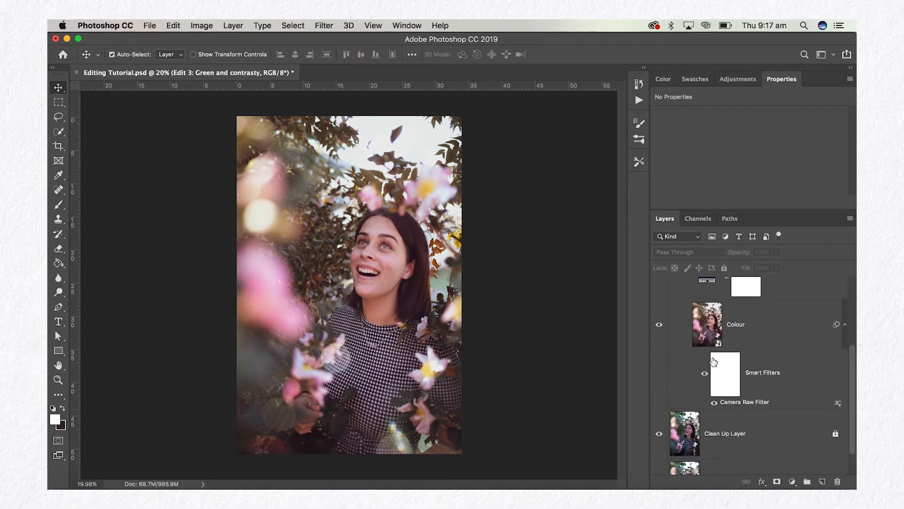
- Make the Color Fill 1 layer in the Edit 1: Golden group visible and collapse the group
{"action": "left_click", "coordinate": [659, 394]}
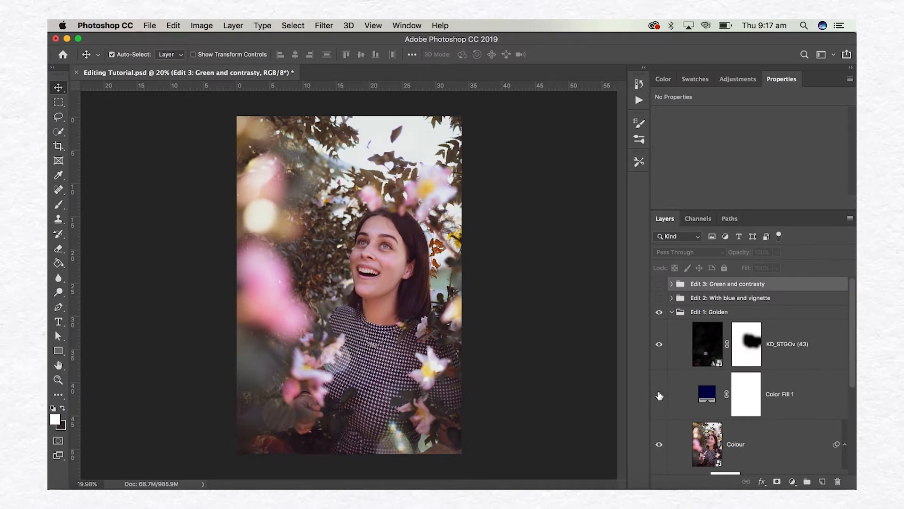
{"action": "left_click", "coordinate": [672, 312]}
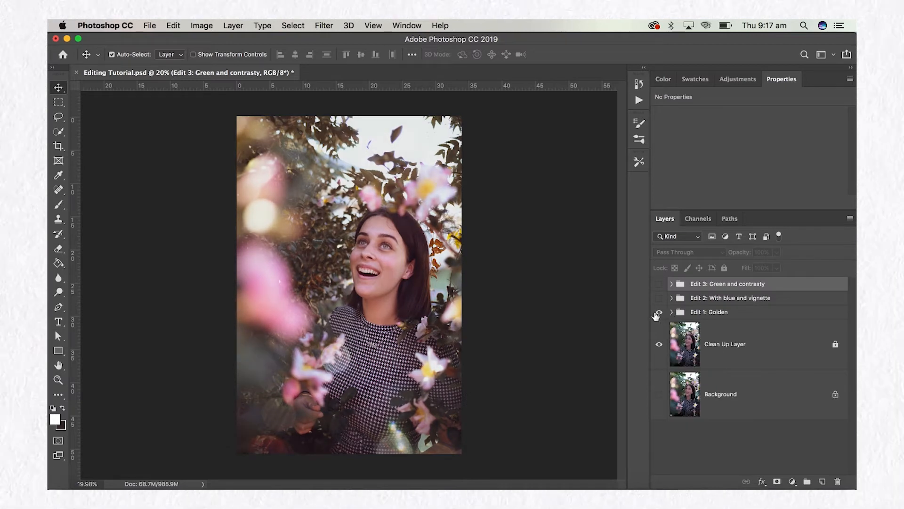
{"action": "left_click", "coordinate": [699, 314]}
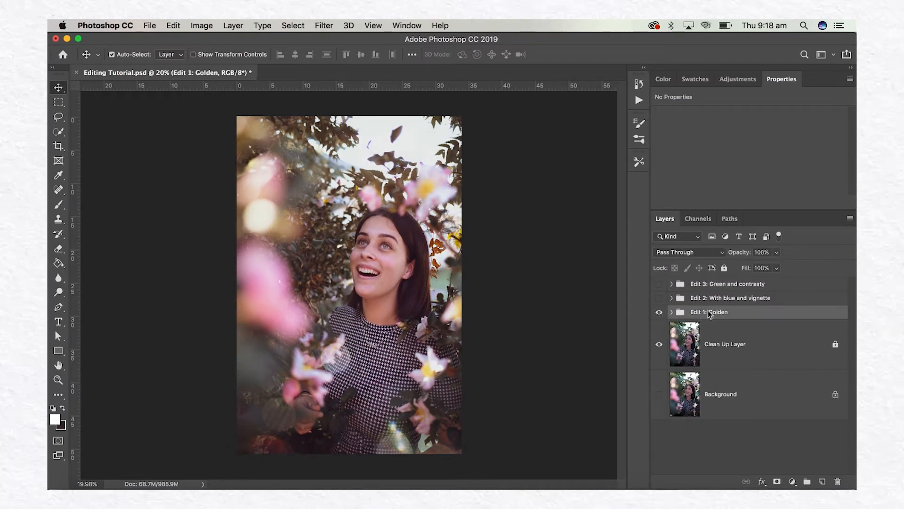
- Show the Edit 2: With blue and vignette group and expand it to examine its Color Fill 1 layer settings
{"action": "left_click", "coordinate": [708, 301]}
{"action": "left_click", "coordinate": [660, 298]}
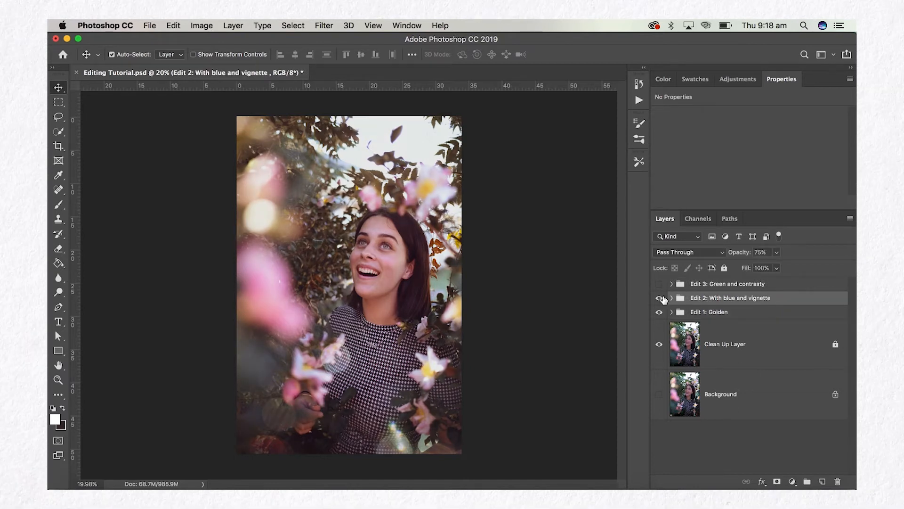
{"action": "left_click", "coordinate": [671, 299]}
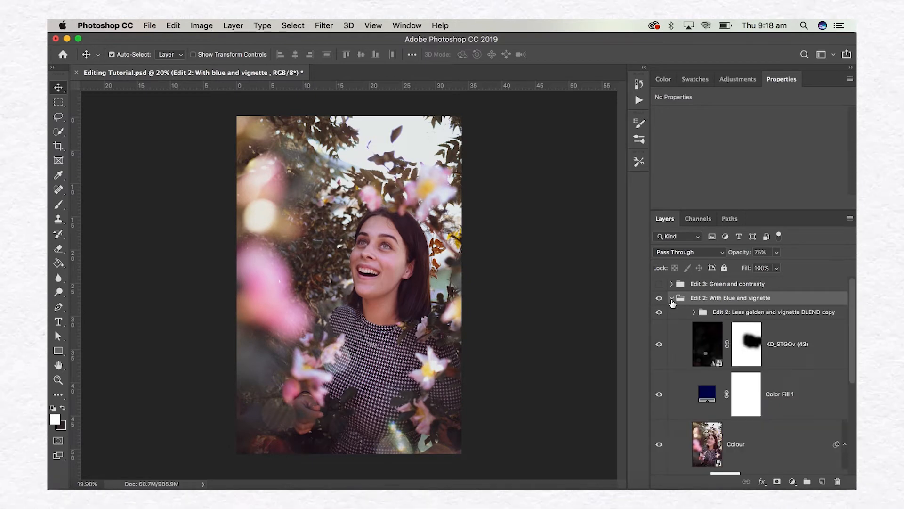
{"action": "left_click", "coordinate": [794, 399]}
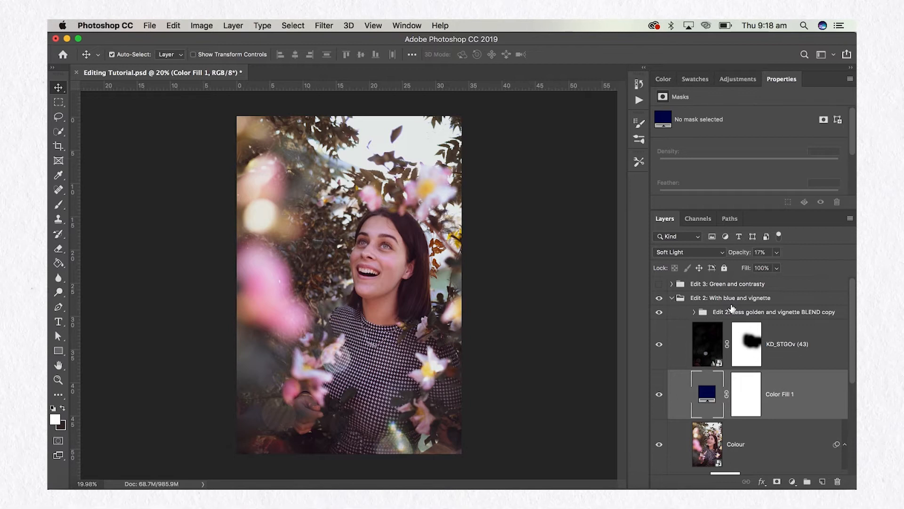
{"action": "left_click", "coordinate": [671, 298]}
{"action": "left_click", "coordinate": [671, 299]}
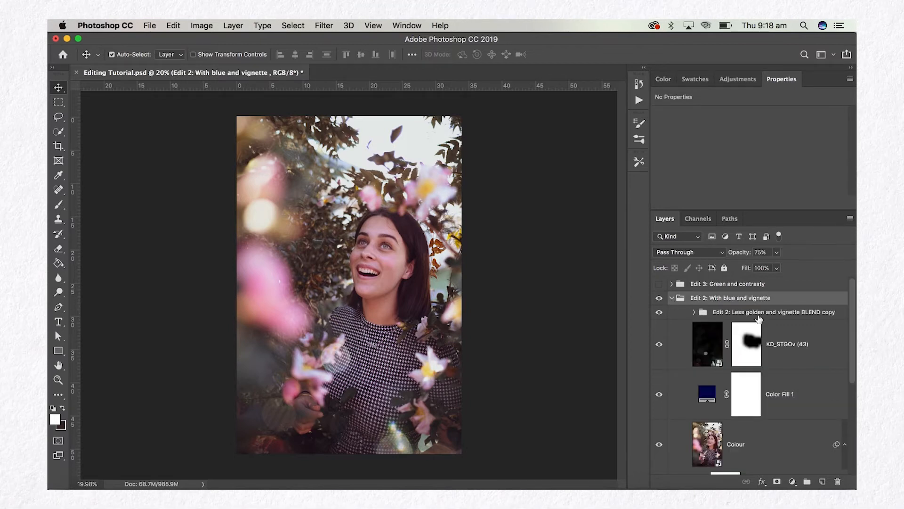
- Hide and delete the nested group Edit 2: Less golden and vignette BLEND copy
{"action": "left_click", "coordinate": [755, 311]}
{"action": "left_click", "coordinate": [663, 313]}
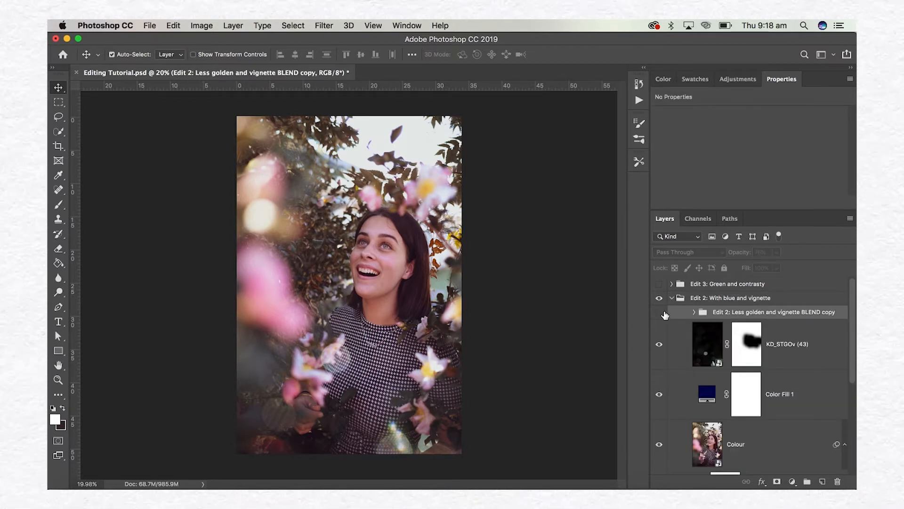
{"action": "left_click_drag", "start_coordinate": [733, 315], "coordinate": [838, 481]}
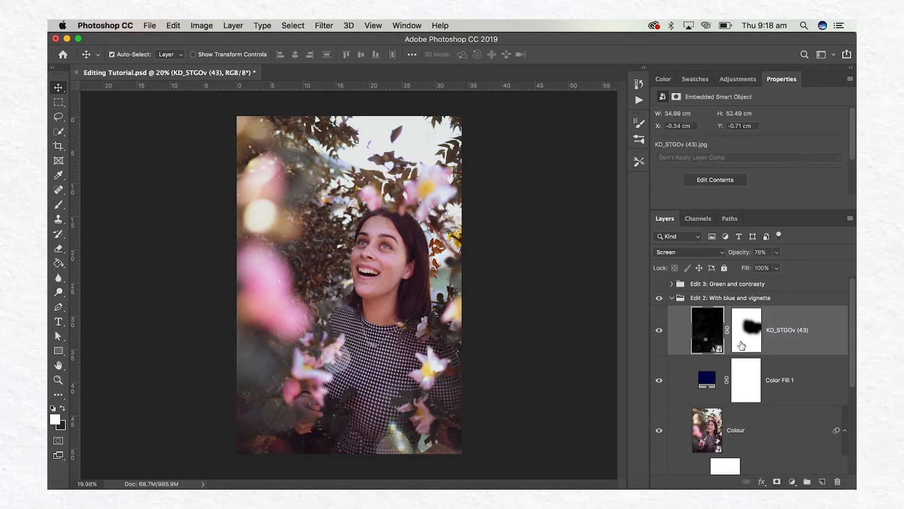
- Compare the photo with and without the Edit 2 group's blue Color Fill 1 layer, leaving that layer visible and selected
{"action": "left_click", "coordinate": [662, 385]}
{"action": "left_click", "coordinate": [662, 386]}
{"action": "left_click", "coordinate": [699, 383]}
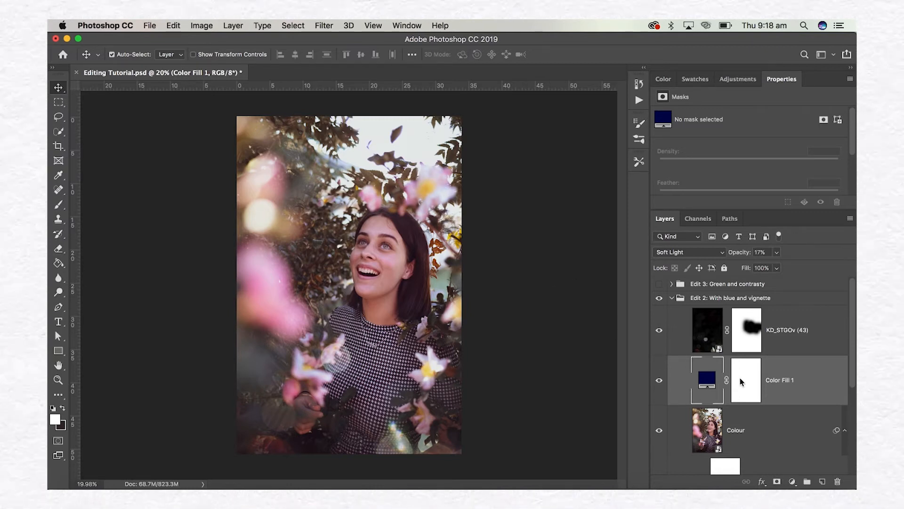
- Open the Camera Raw Filter on Edit 2's Colour layer and inspect the Adjustment Brush pin in the foliage along the photo's upper edge
{"action": "scroll", "coordinate": [752, 369], "scroll_direction": "down", "scroll_amount": 3}
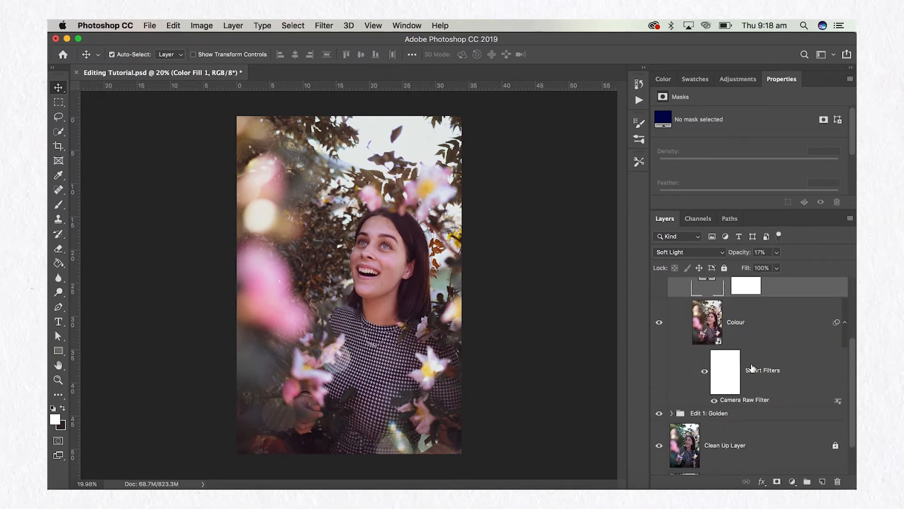
{"action": "left_click", "coordinate": [758, 403]}
{"action": "double_click", "coordinate": [758, 400]}
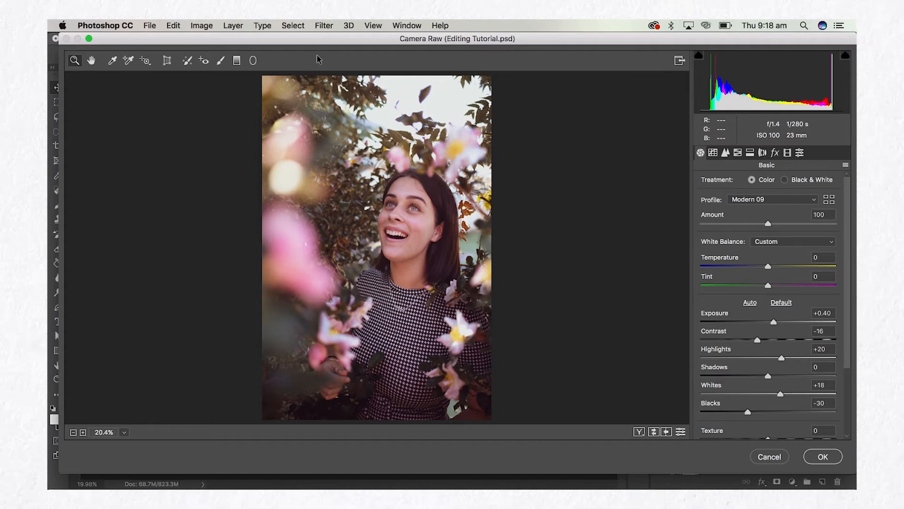
{"action": "left_click", "coordinate": [187, 61]}
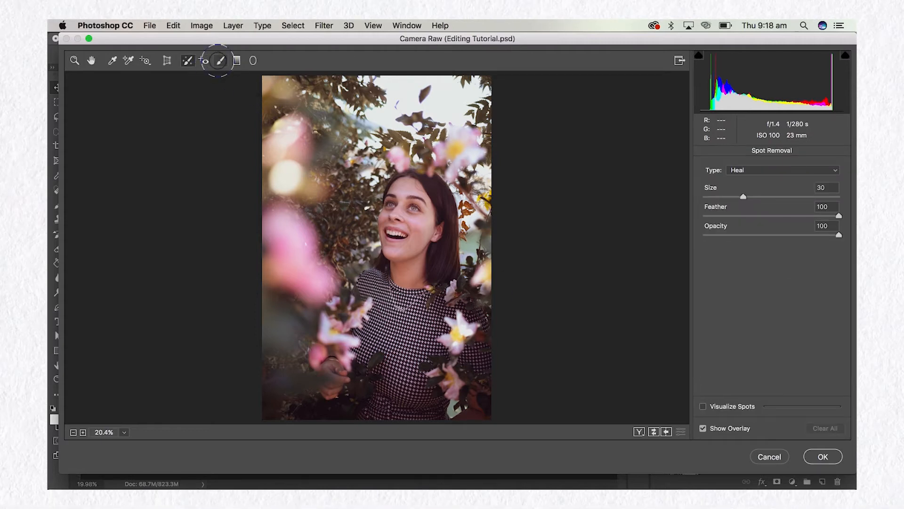
{"action": "left_click", "coordinate": [220, 62]}
{"action": "mouse_move", "coordinate": [346, 86]}
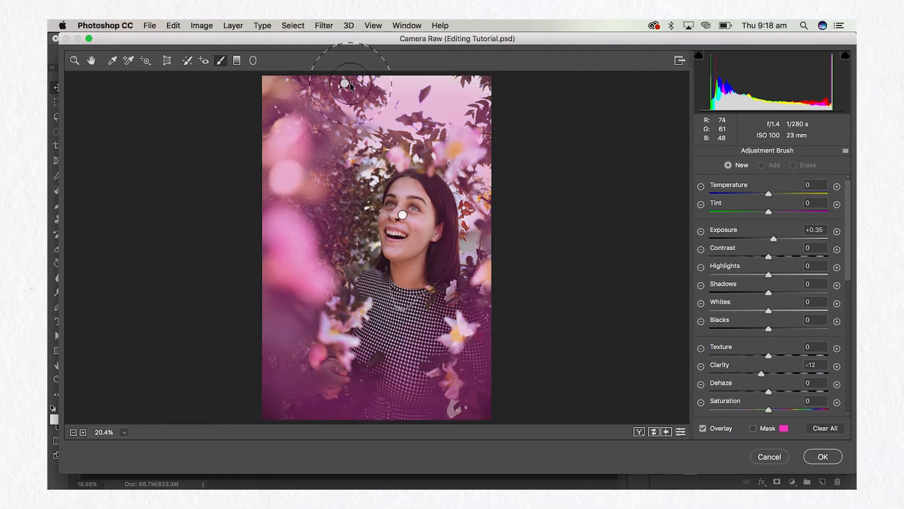
{"action": "left_click", "coordinate": [345, 84]}
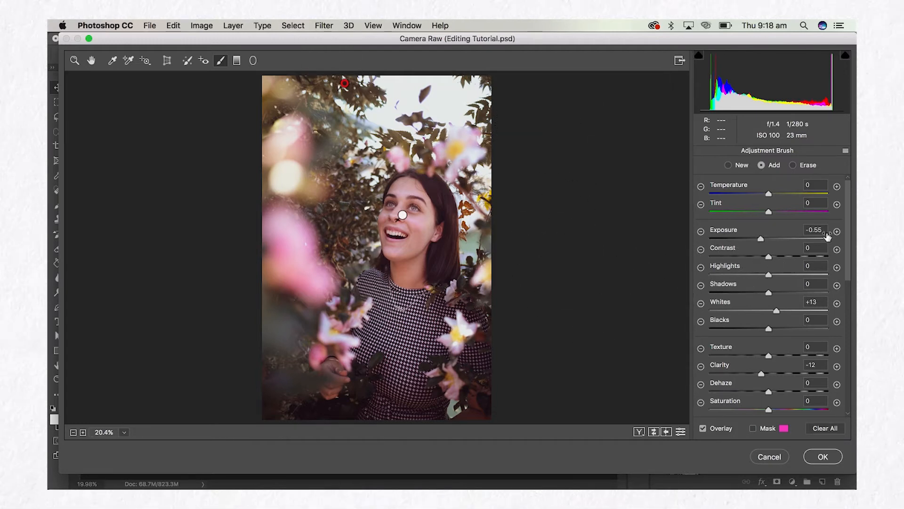
- Try a brush Exposure of -1.50 on the vignette area, restore it to -0.55 and accept the filter
{"action": "mouse_move", "coordinate": [762, 241]}
{"action": "left_mouse_down"}
{"action": "mouse_move", "coordinate": [722, 241]}
{"action": "mouse_move", "coordinate": [748, 241]}
{"action": "left_mouse_up"}
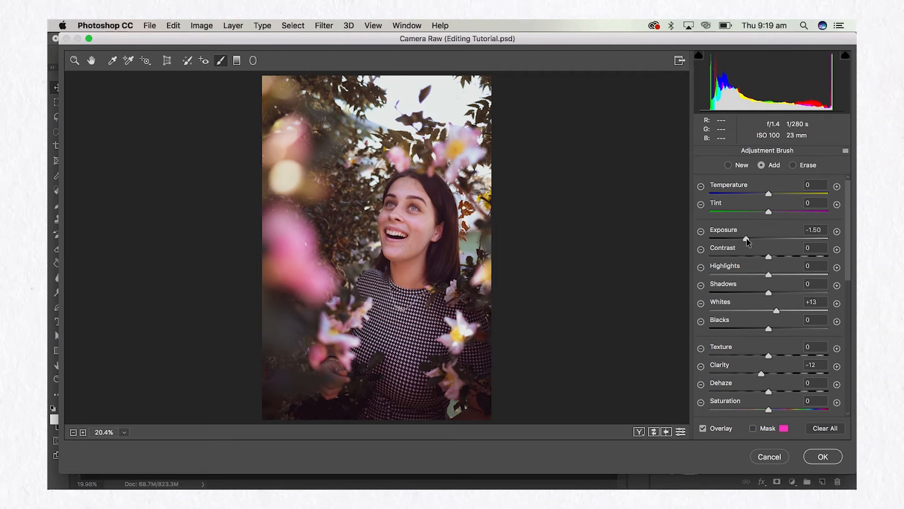
{"action": "left_click_drag", "start_coordinate": [747, 242], "coordinate": [764, 239]}
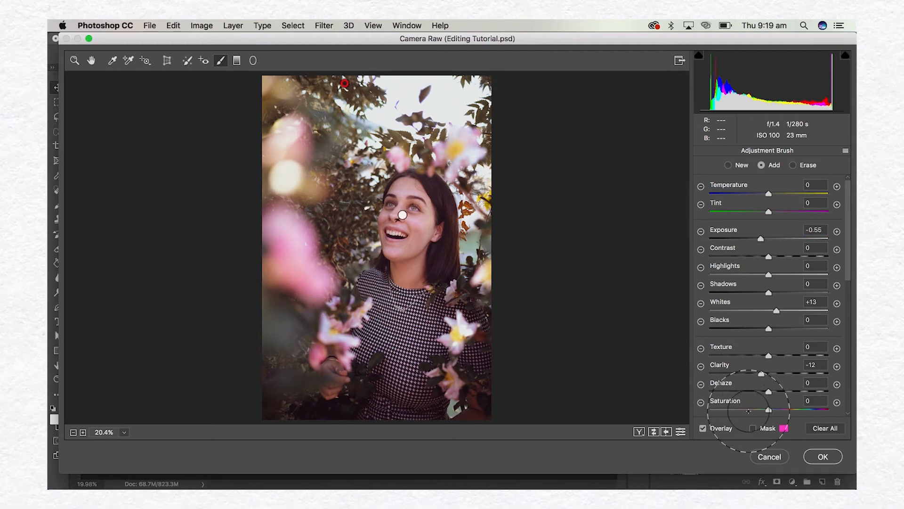
{"action": "left_click", "coordinate": [821, 456]}
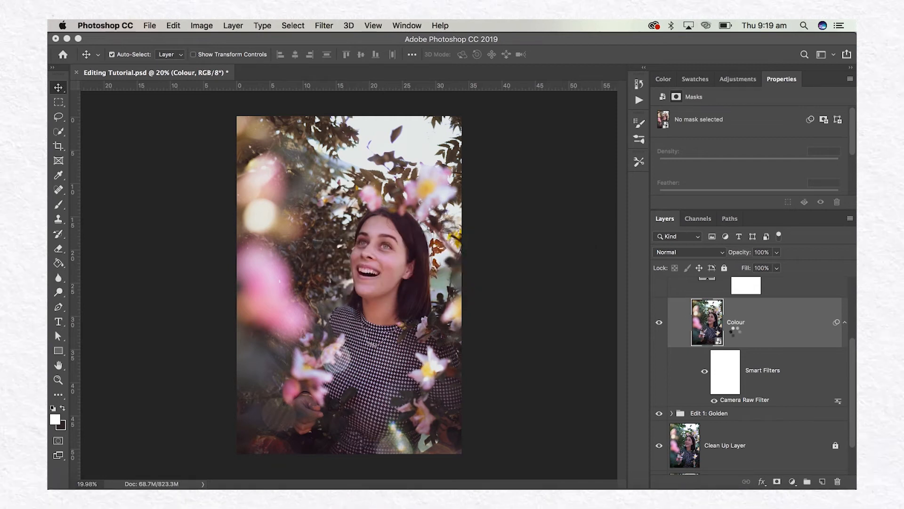
- Collapse the Edit 2: With blue and vignette group and try a lower group opacity before restoring it to 75%
{"action": "scroll", "coordinate": [732, 338], "scroll_direction": "up", "scroll_amount": 3}
{"action": "scroll", "coordinate": [733, 338], "scroll_direction": "up", "scroll_amount": 2}
{"action": "left_click", "coordinate": [671, 298]}
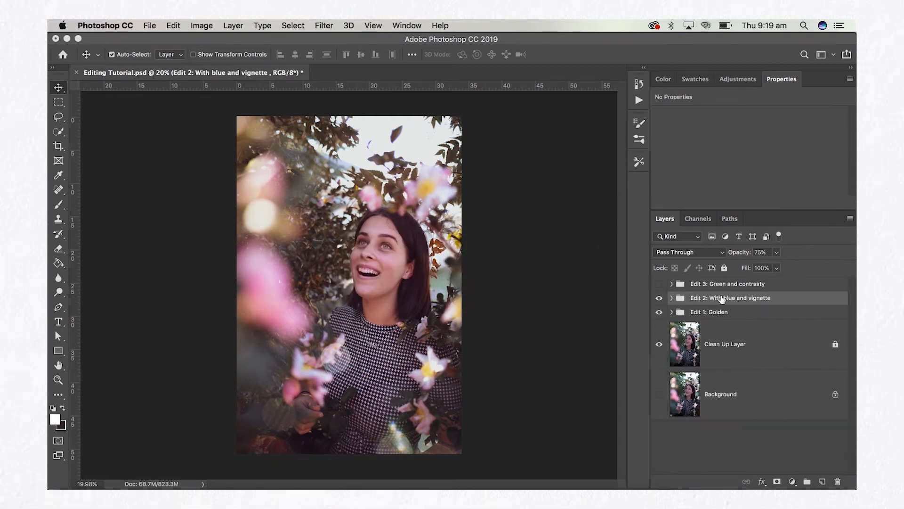
{"action": "left_click", "coordinate": [778, 254]}
{"action": "left_click_drag", "start_coordinate": [778, 265], "coordinate": [755, 272]}
{"action": "left_click_drag", "start_coordinate": [754, 267], "coordinate": [774, 265]}
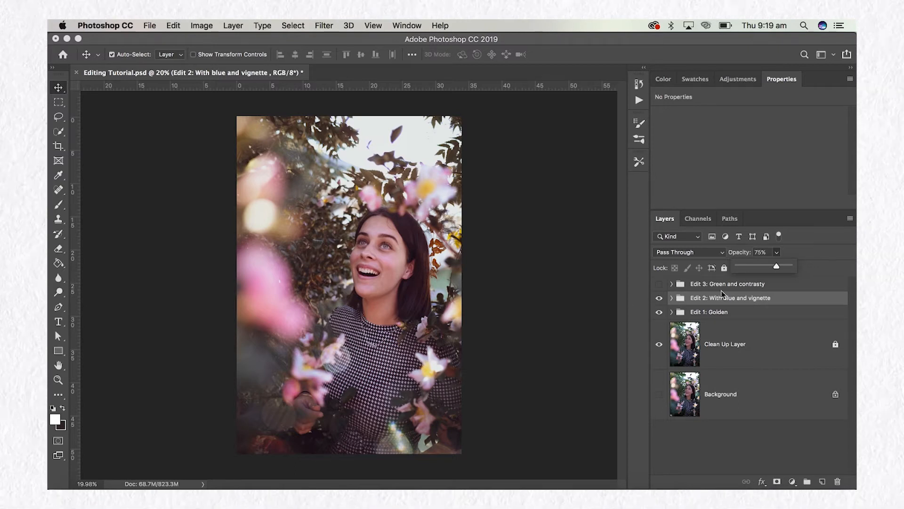
{"action": "left_click", "coordinate": [605, 281]}
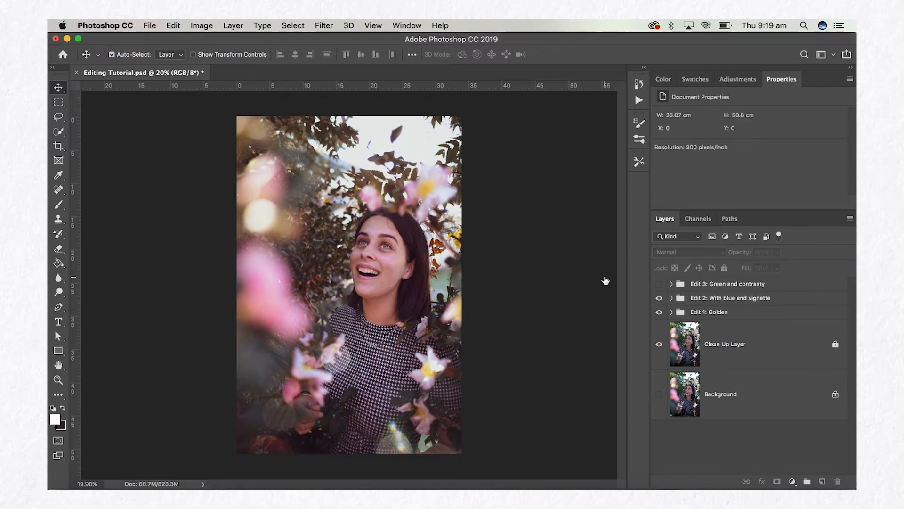
- Expand the Edit 3: Green and contrasty group and look through its textures, red color fill and filtered photo copy
{"action": "left_click", "coordinate": [671, 284]}
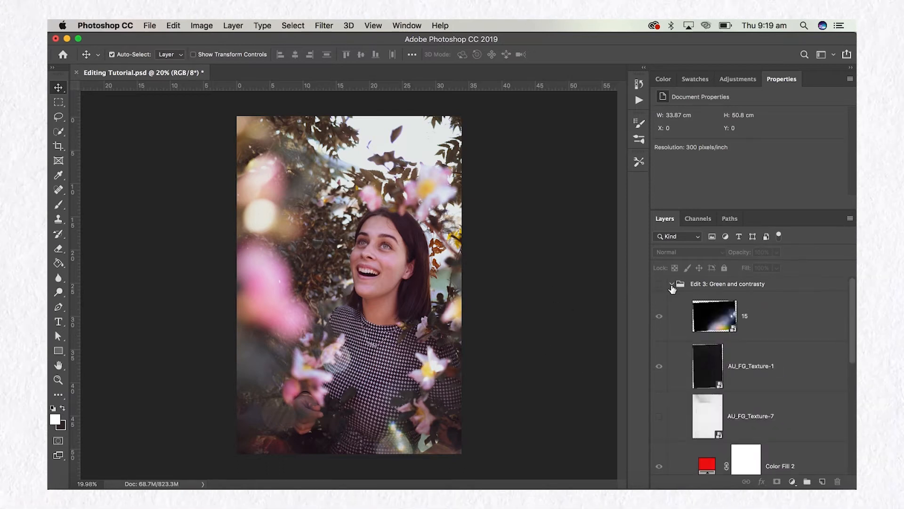
{"action": "scroll", "coordinate": [774, 389], "scroll_direction": "down", "scroll_amount": 5}
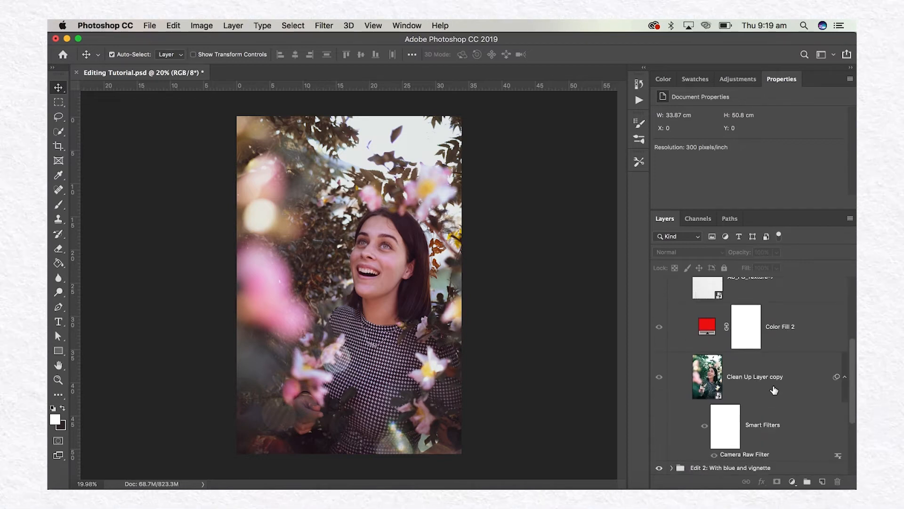
{"action": "scroll", "coordinate": [774, 390], "scroll_direction": "down", "scroll_amount": 2}
{"action": "scroll", "coordinate": [773, 390], "scroll_direction": "up", "scroll_amount": 1}
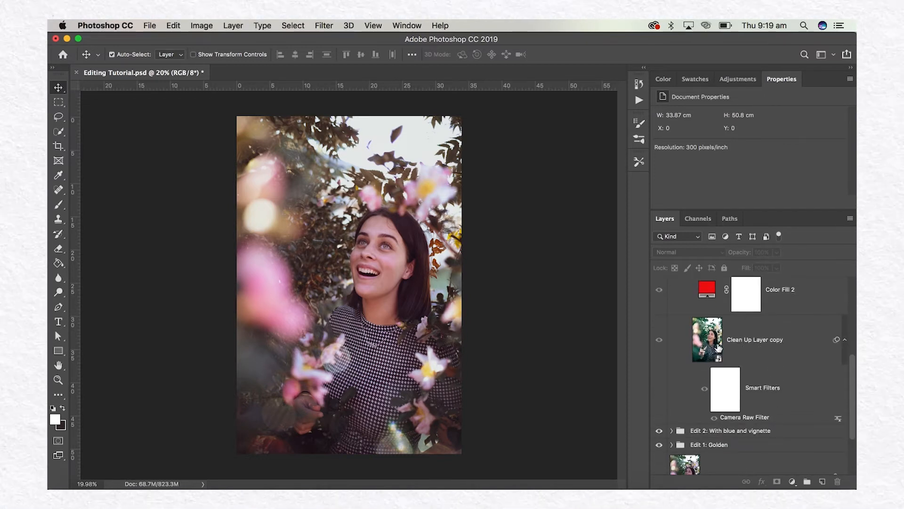
{"action": "scroll", "coordinate": [742, 344], "scroll_direction": "up", "scroll_amount": 5}
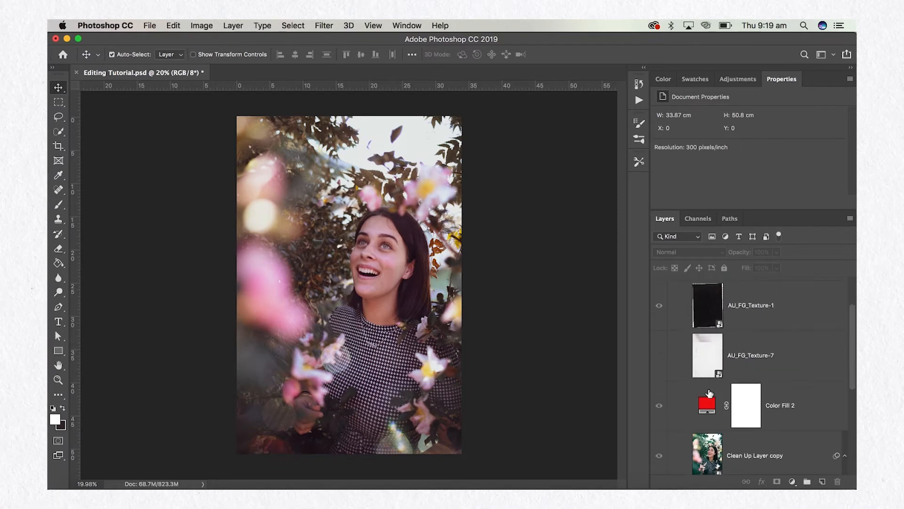
{"action": "scroll", "coordinate": [696, 404], "scroll_direction": "up", "scroll_amount": 5}
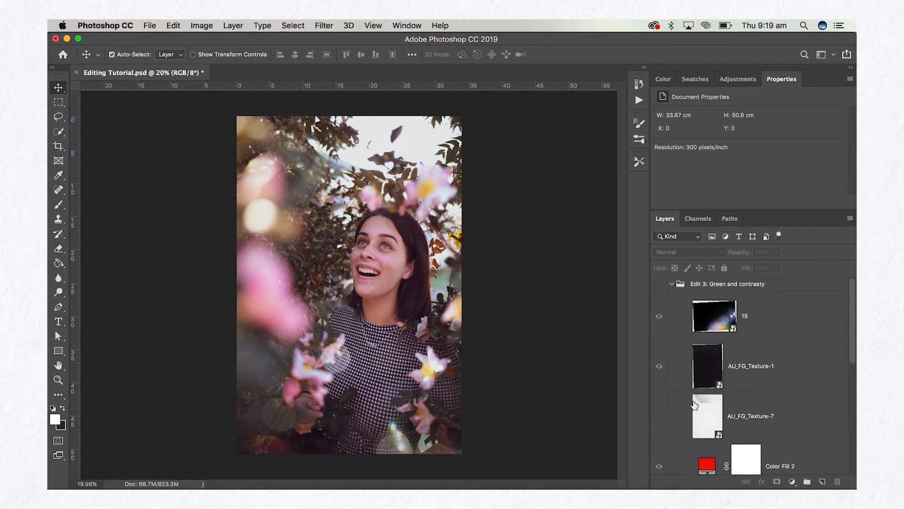
- Show the Edit 3: Green and contrasty group and hide its 15, AU_FG_Texture-1 and Color Fill 2 layers
{"action": "left_click", "coordinate": [657, 285]}
{"action": "scroll", "coordinate": [749, 357], "scroll_direction": "down", "scroll_amount": 10}
{"action": "scroll", "coordinate": [749, 357], "scroll_direction": "down", "scroll_amount": 3}
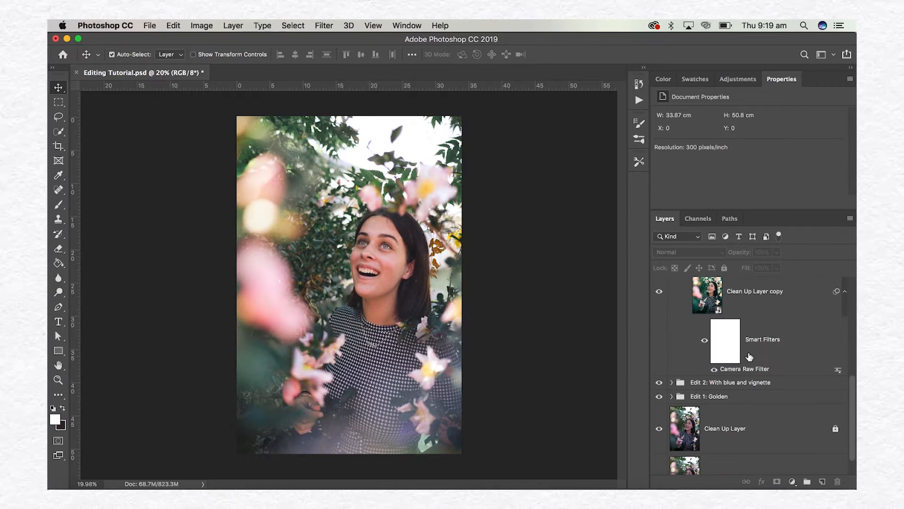
{"action": "scroll", "coordinate": [692, 349], "scroll_direction": "up", "scroll_amount": 10}
{"action": "left_click", "coordinate": [659, 313]}
{"action": "left_click", "coordinate": [662, 361]}
{"action": "left_click", "coordinate": [658, 466]}
- Select the Clean Up Layer copy in Edit 3 and open its Camera Raw Filter settings
{"action": "scroll", "coordinate": [757, 410], "scroll_direction": "down", "scroll_amount": 4}
{"action": "left_click", "coordinate": [764, 351]}
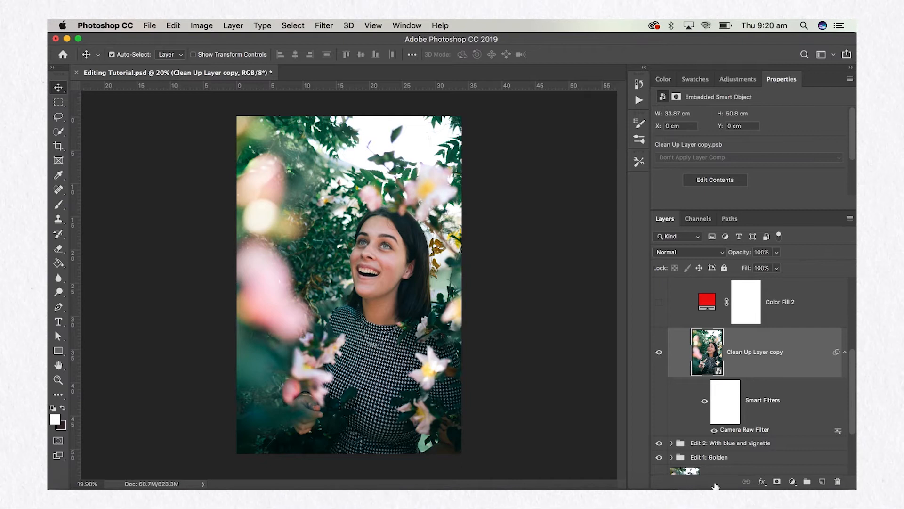
{"action": "scroll", "coordinate": [717, 438], "scroll_direction": "down", "scroll_amount": 2}
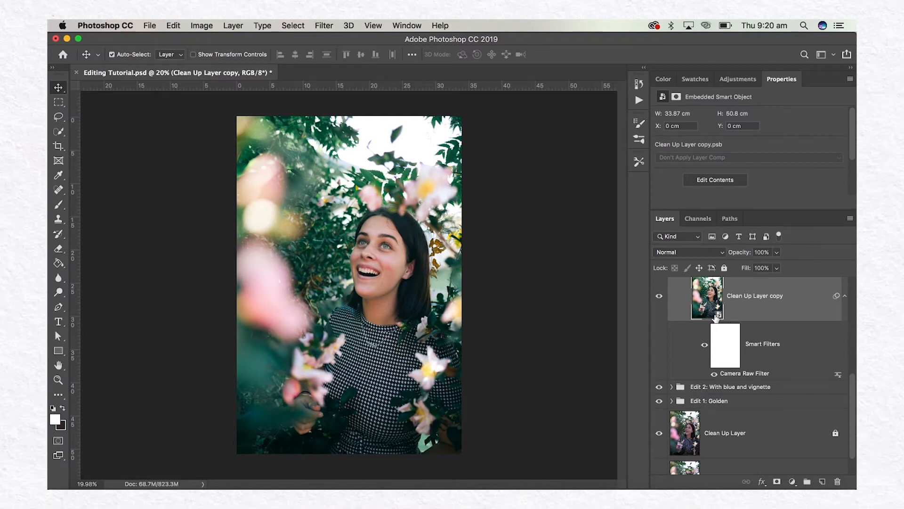
{"action": "double_click", "coordinate": [755, 374]}
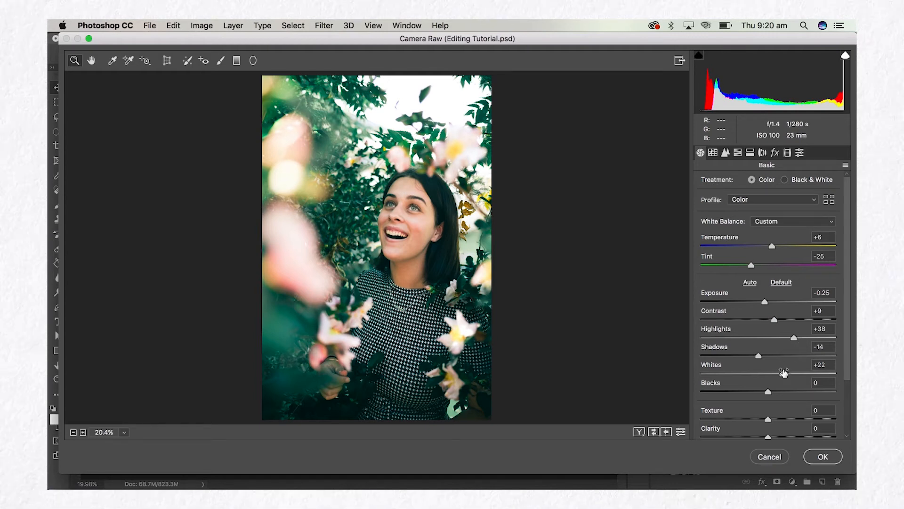
- Examine the Basic adjustments and the Point tone curve of the filter, trying a slight midtone shift and undoing it
{"action": "scroll", "coordinate": [764, 360], "scroll_direction": "down", "scroll_amount": 2}
{"action": "scroll", "coordinate": [765, 362], "scroll_direction": "down", "scroll_amount": 1}
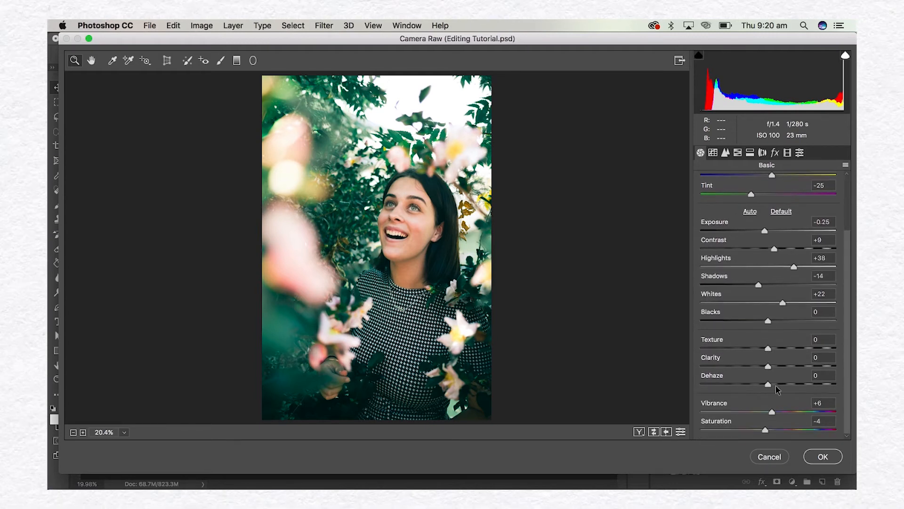
{"action": "scroll", "coordinate": [774, 370], "scroll_direction": "up", "scroll_amount": 3}
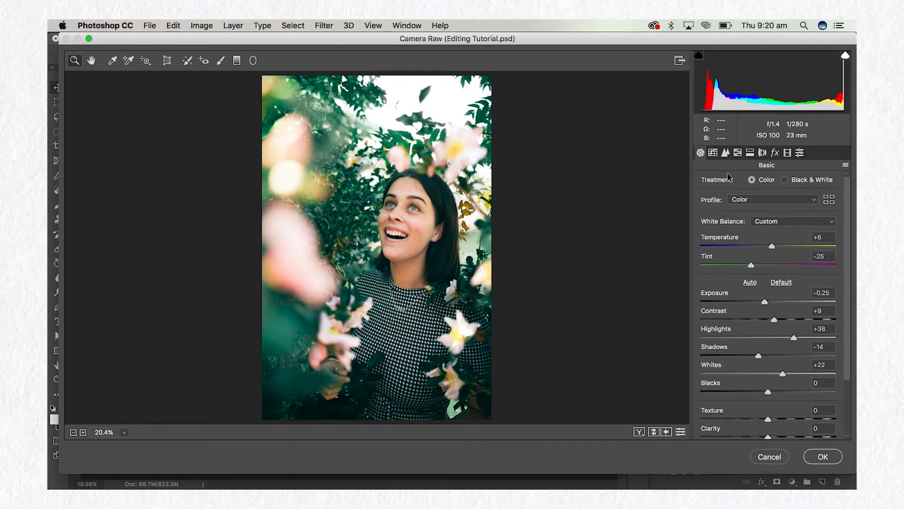
{"action": "left_click", "coordinate": [713, 153]}
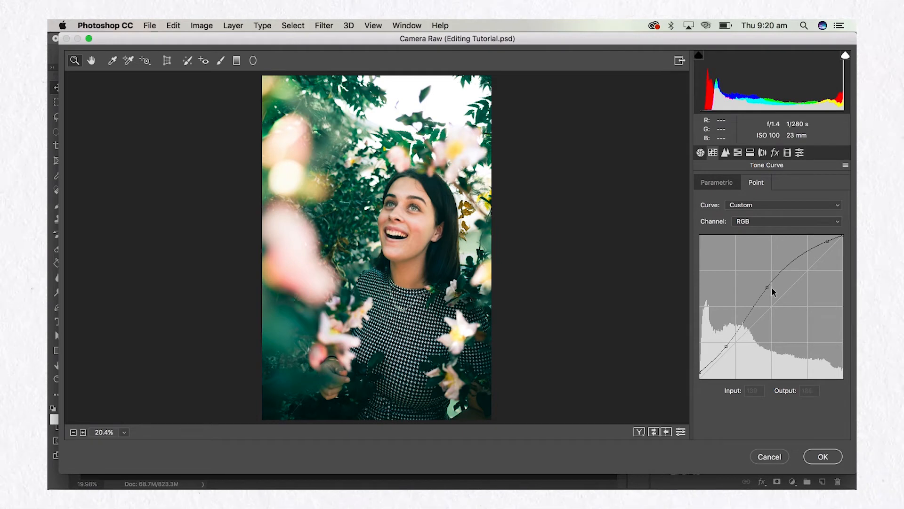
{"action": "left_click_drag", "start_coordinate": [767, 287], "coordinate": [771, 295]}
{"action": "key", "text": "super+z"}
- Examine the Hue and Saturation settings of the HSL adjustments, focusing on the Greens
{"action": "left_click", "coordinate": [736, 153]}
{"action": "left_click", "coordinate": [738, 153]}
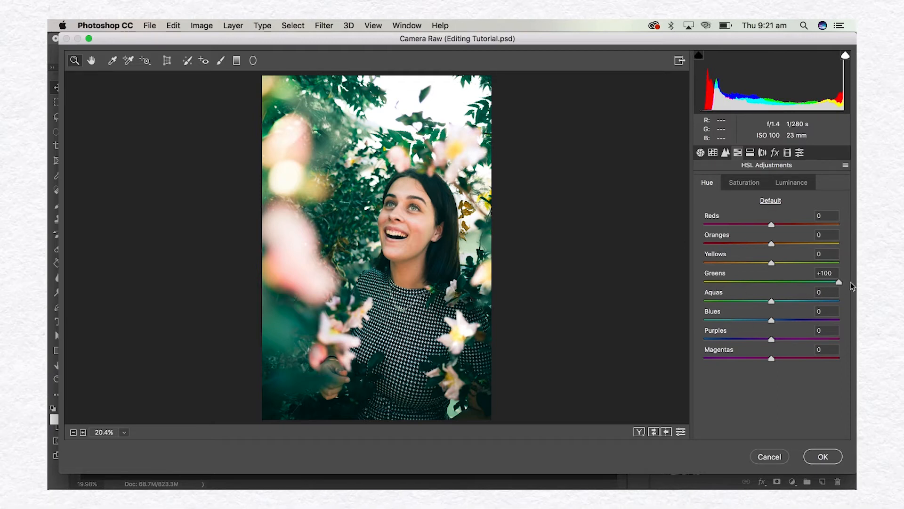
{"action": "left_click", "coordinate": [741, 182]}
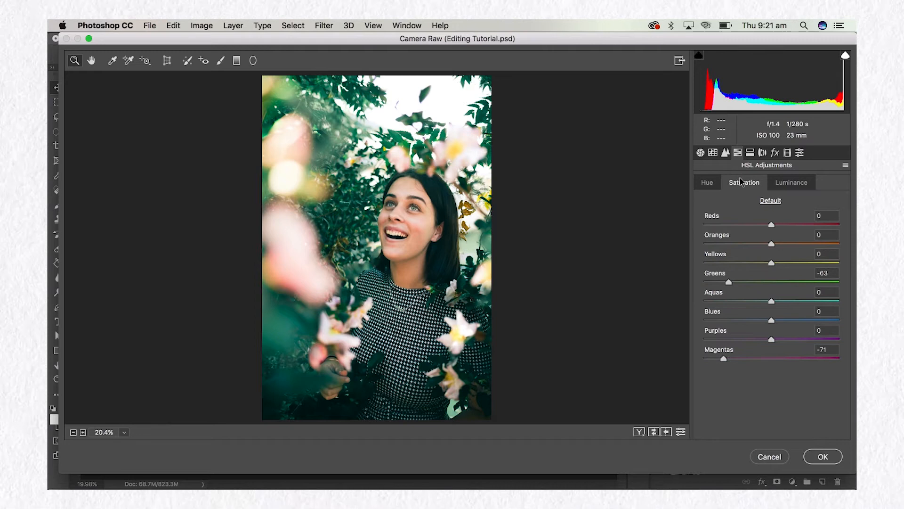
{"action": "mouse_move", "coordinate": [729, 285]}
{"action": "left_mouse_down"}
{"action": "mouse_move", "coordinate": [773, 286]}
{"action": "mouse_move", "coordinate": [735, 288]}
{"action": "left_mouse_up"}
{"action": "left_click", "coordinate": [705, 182]}
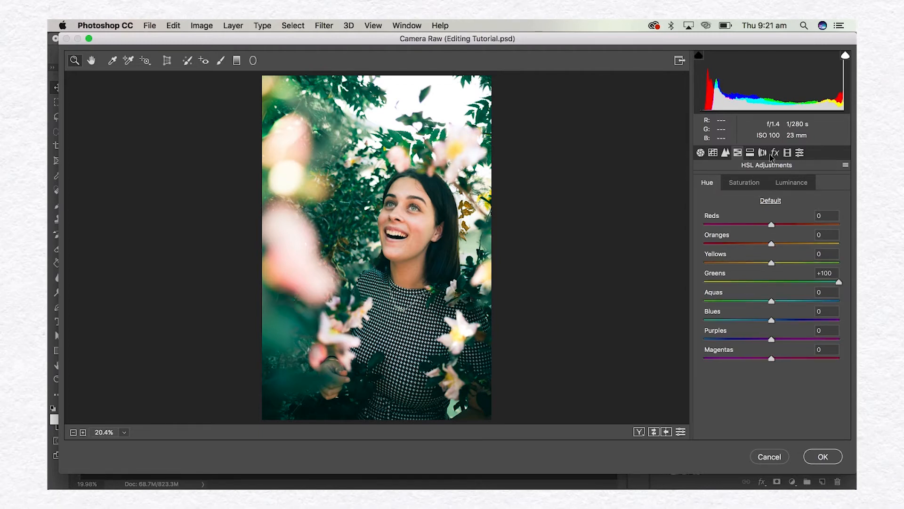
- Look through the Split Toning, Presets and Adjustment Brush settings, and accept the Camera Raw dialog
{"action": "left_click", "coordinate": [749, 152]}
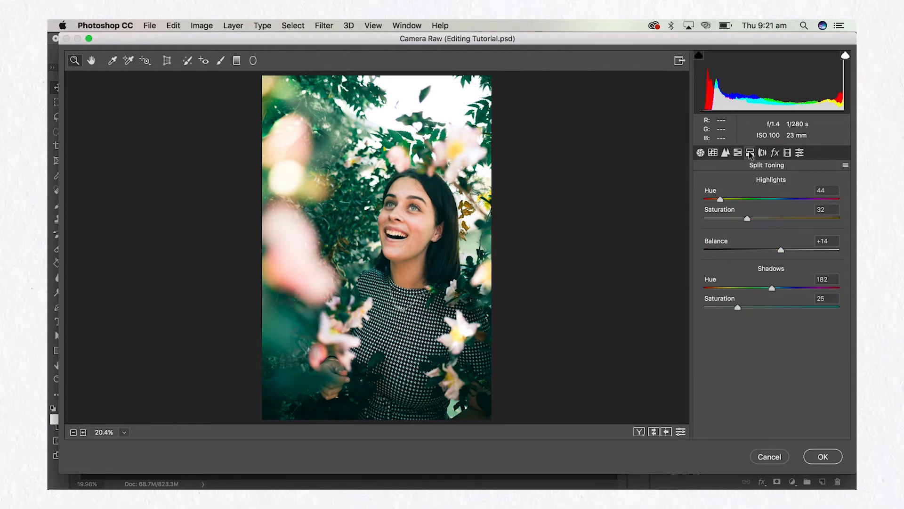
{"action": "left_click", "coordinate": [799, 153]}
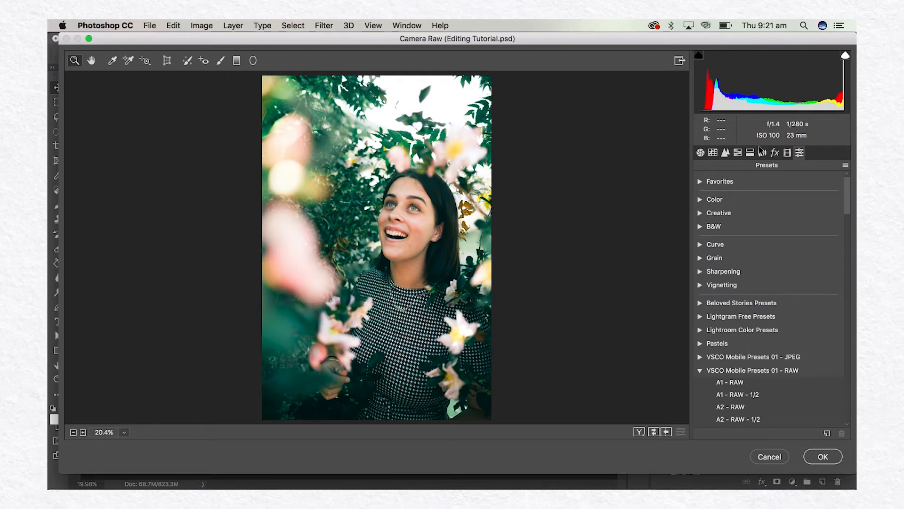
{"action": "left_click", "coordinate": [220, 60]}
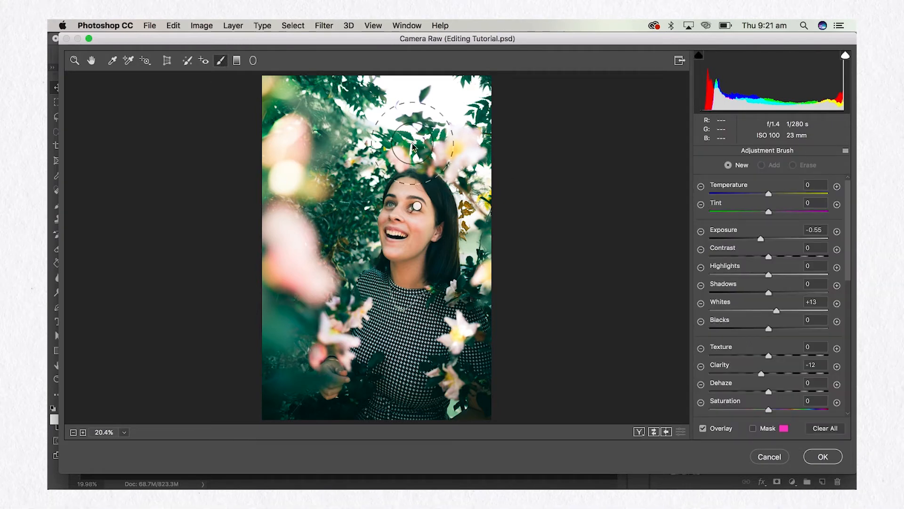
{"action": "mouse_move", "coordinate": [416, 206]}
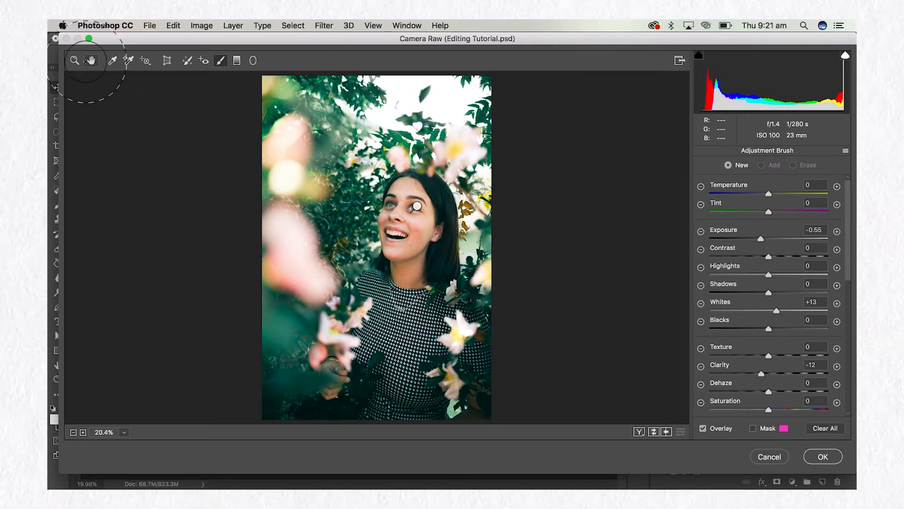
{"action": "left_click", "coordinate": [89, 62]}
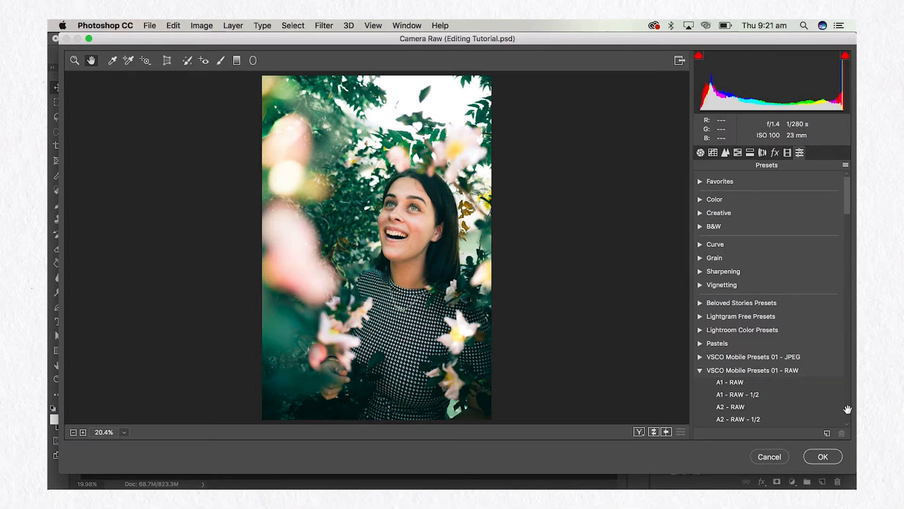
{"action": "left_click", "coordinate": [823, 456]}
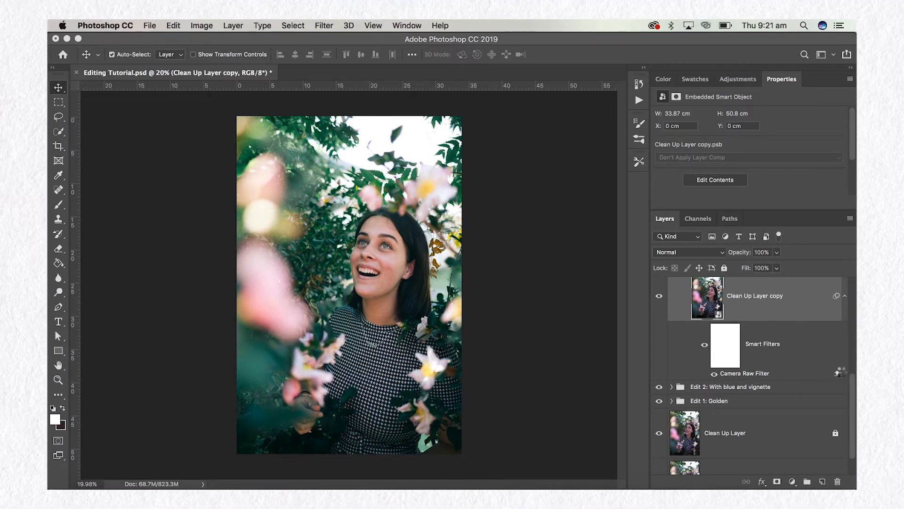
- Check the Camera Raw Filter's blending options and accept them at Normal mode and 68% opacity
{"action": "double_click", "coordinate": [842, 373]}
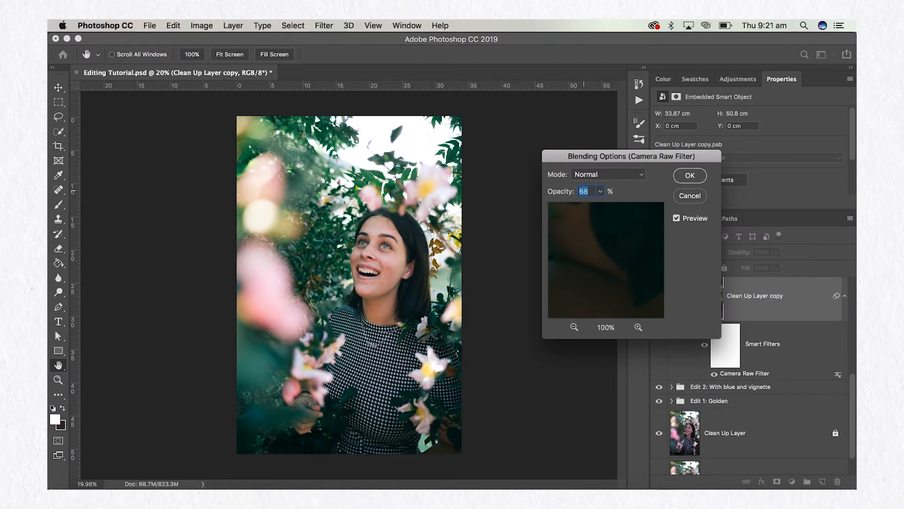
{"action": "left_click", "coordinate": [601, 190]}
{"action": "mouse_move", "coordinate": [599, 205]}
{"action": "left_mouse_down"}
{"action": "mouse_move", "coordinate": [645, 205]}
{"action": "mouse_move", "coordinate": [524, 206]}
{"action": "mouse_move", "coordinate": [598, 206]}
{"action": "left_mouse_up"}
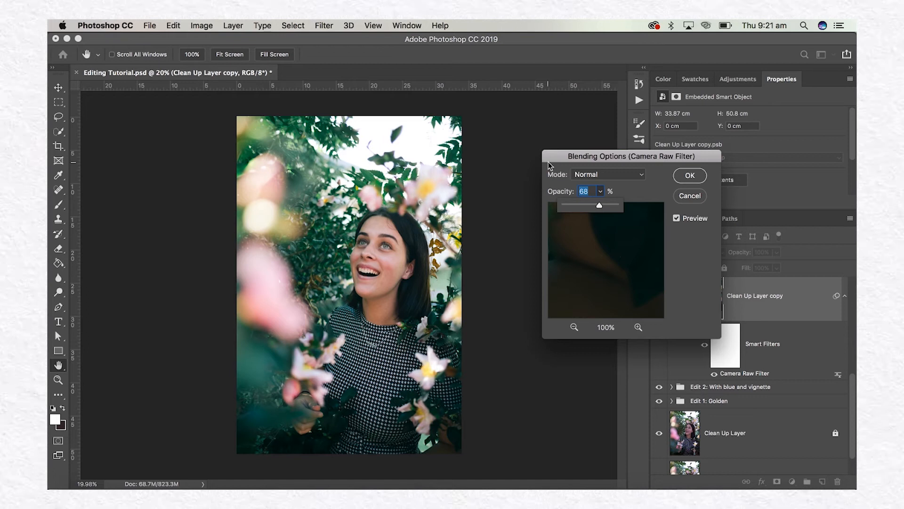
{"action": "left_click", "coordinate": [690, 177]}
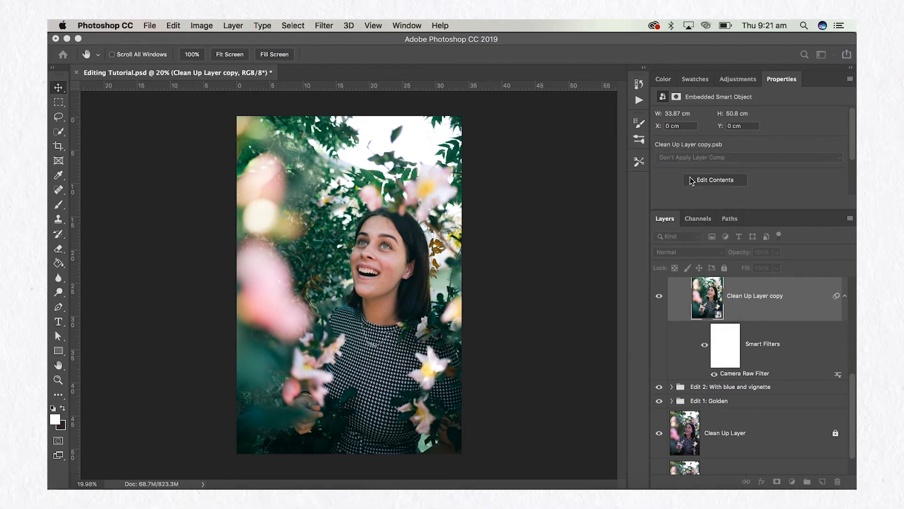
{"action": "key", "text": "v"}
- Show the Color Fill 2 layer, lower its opacity to 10% and toggle its visibility to compare the effect
{"action": "scroll", "coordinate": [782, 338], "scroll_direction": "up", "scroll_amount": 3}
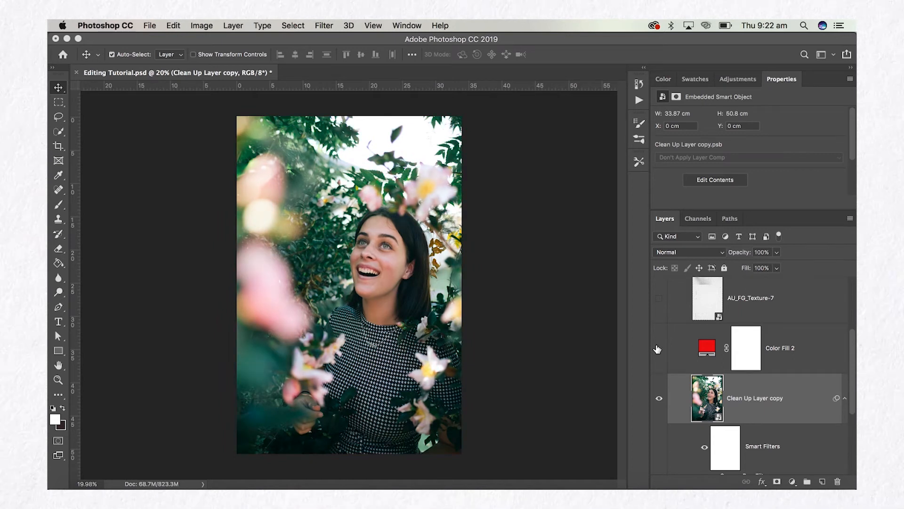
{"action": "left_click", "coordinate": [659, 348]}
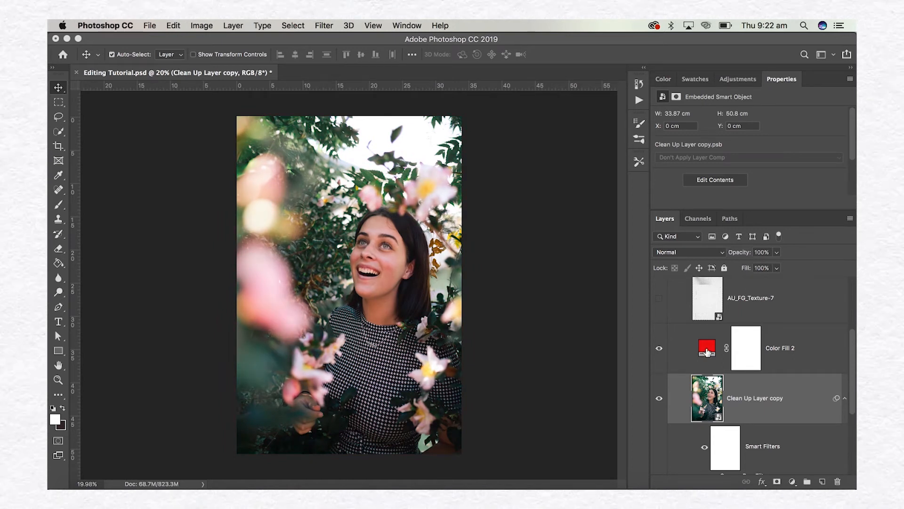
{"action": "left_click", "coordinate": [773, 347]}
{"action": "left_click", "coordinate": [776, 255]}
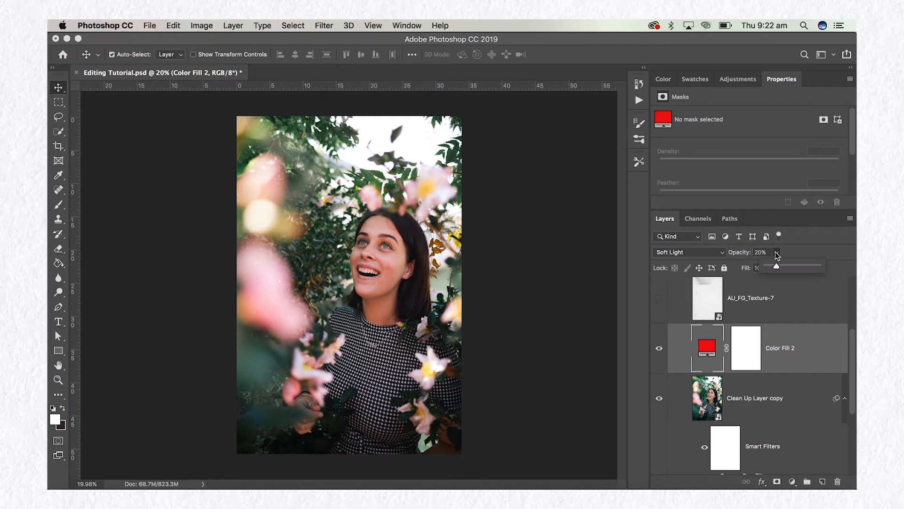
{"action": "left_click_drag", "start_coordinate": [770, 267], "coordinate": [774, 268]}
{"action": "left_click", "coordinate": [658, 356]}
{"action": "left_click", "coordinate": [658, 357]}
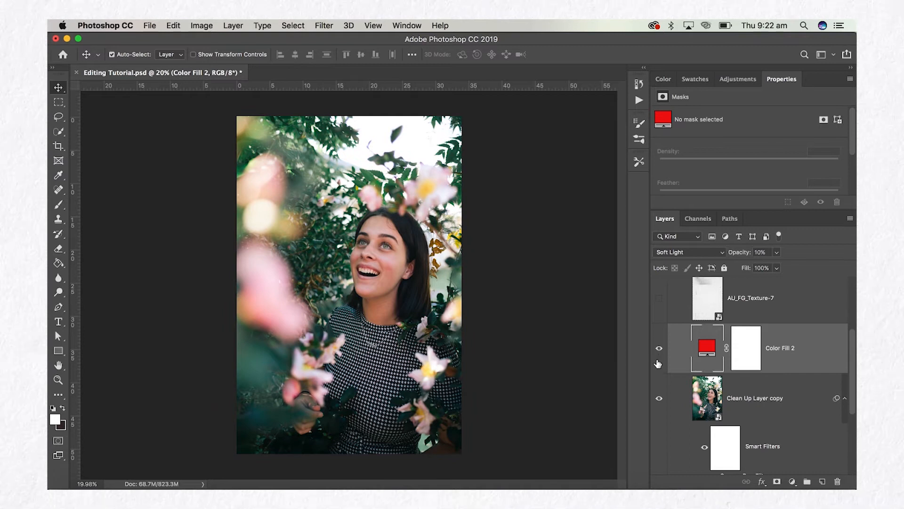
{"action": "left_click", "coordinate": [658, 365]}
{"action": "left_click", "coordinate": [658, 365]}
- Set the Color Fill 2 layer's opacity to 14% and deselect the layer
{"action": "left_click", "coordinate": [778, 252]}
{"action": "left_click_drag", "start_coordinate": [777, 268], "coordinate": [780, 268]}
{"action": "scroll", "coordinate": [799, 380], "scroll_direction": "up", "scroll_amount": 1}
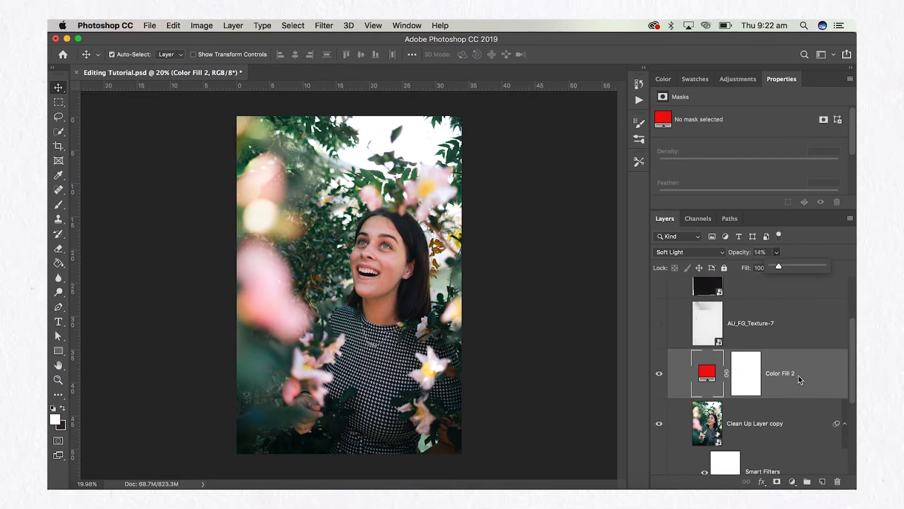
{"action": "scroll", "coordinate": [778, 320], "scroll_direction": "up", "scroll_amount": 3}
{"action": "scroll", "coordinate": [778, 319], "scroll_direction": "up", "scroll_amount": 1}
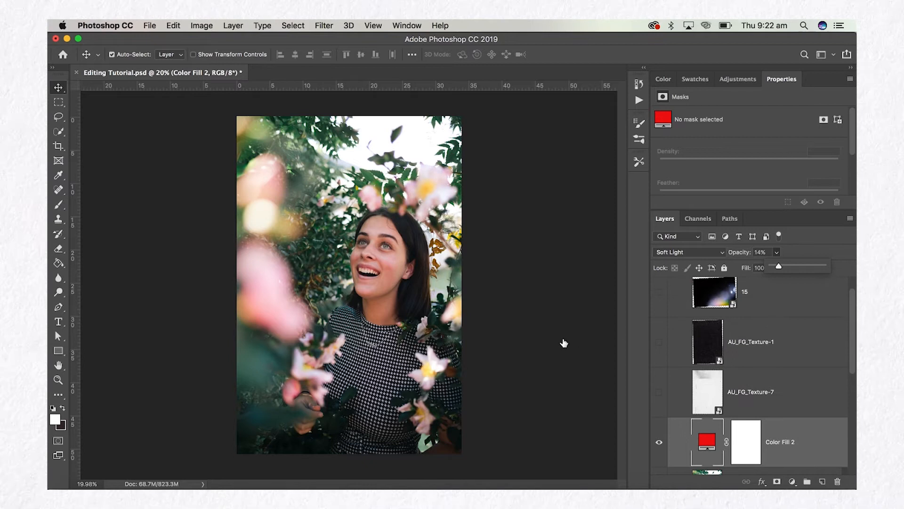
{"action": "left_click", "coordinate": [569, 345]}
{"action": "left_click", "coordinate": [568, 345]}
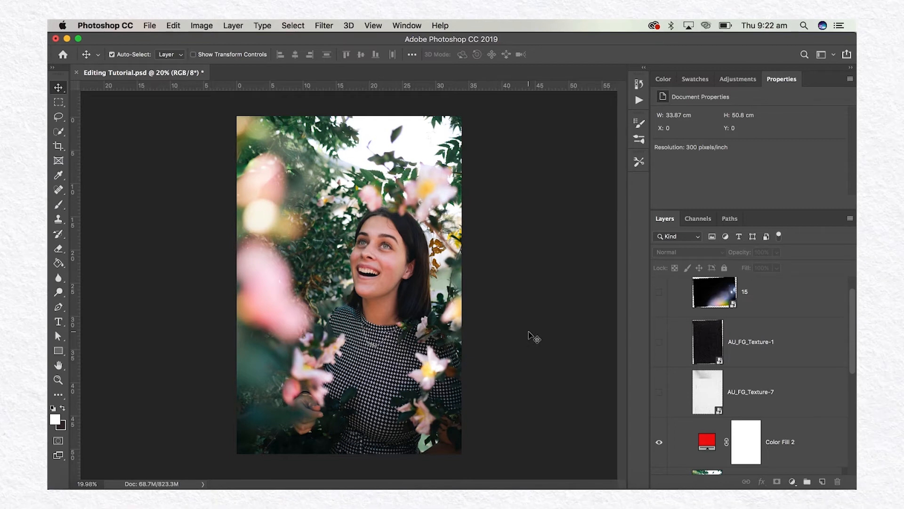
- Show the AU_FG_Texture-7 layer and switch its blend mode to Normal to view the bare texture
{"action": "left_click", "coordinate": [659, 392]}
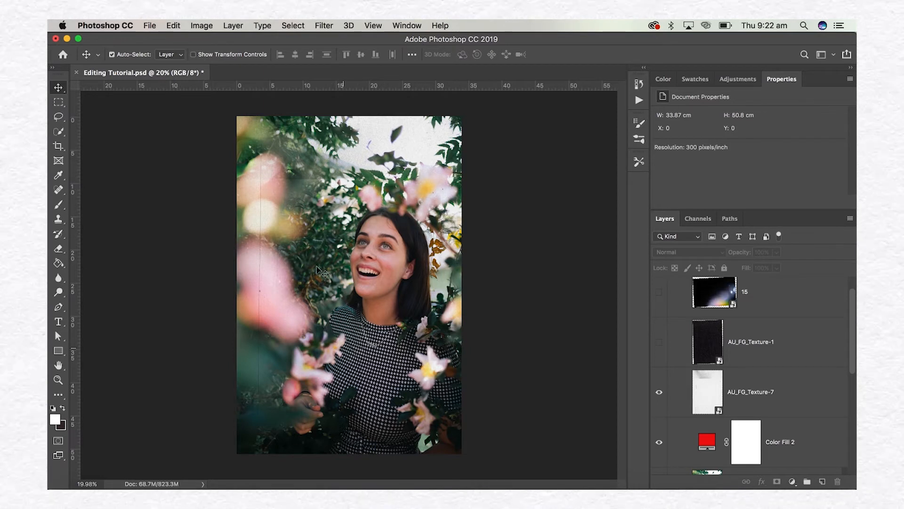
{"action": "left_click", "coordinate": [767, 394]}
{"action": "left_click", "coordinate": [777, 252]}
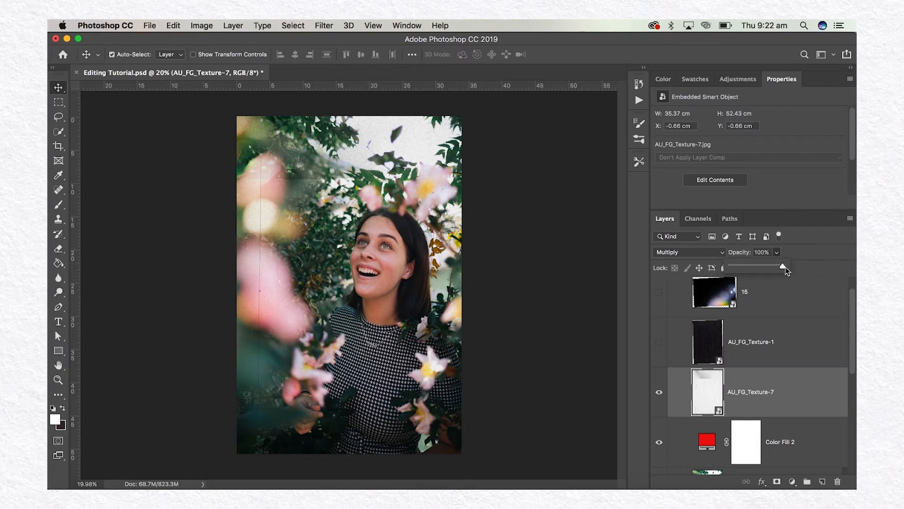
{"action": "left_click", "coordinate": [685, 252]}
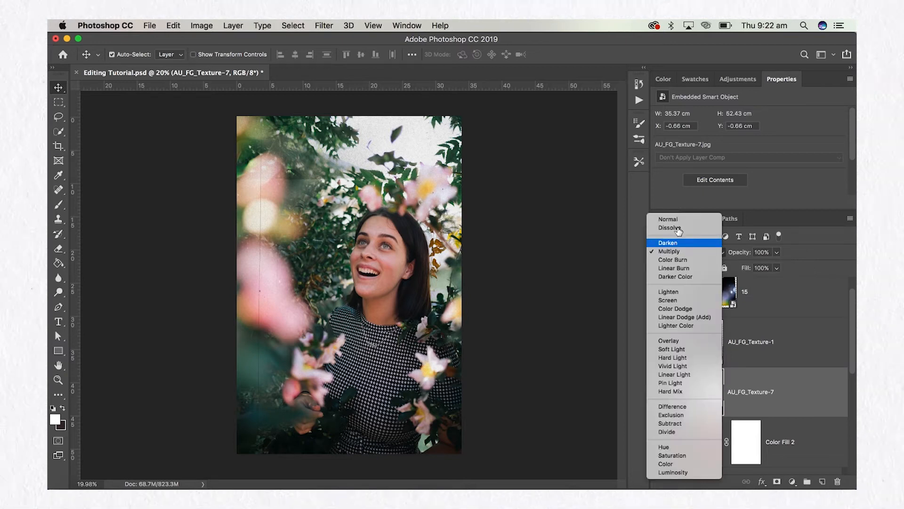
{"action": "left_click", "coordinate": [678, 220]}
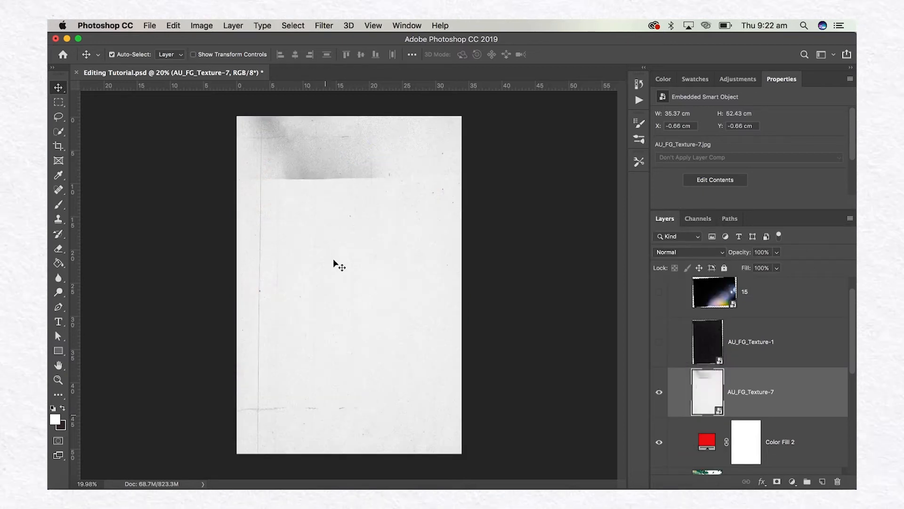
- Set the AU_FG_Texture-7 layer's blend mode to Multiply and its opacity to 78%
{"action": "left_click", "coordinate": [707, 253]}
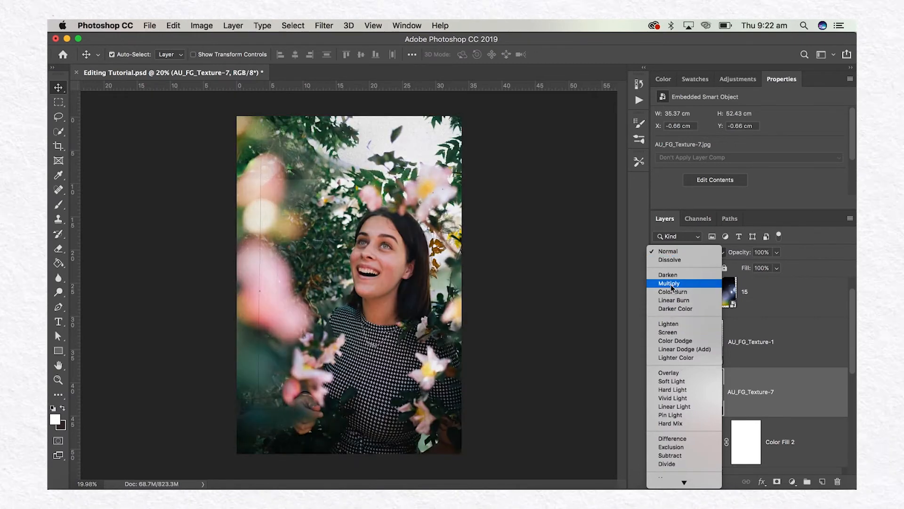
{"action": "left_click", "coordinate": [672, 284]}
{"action": "left_click", "coordinate": [776, 252]}
{"action": "left_click_drag", "start_coordinate": [780, 265], "coordinate": [766, 268]}
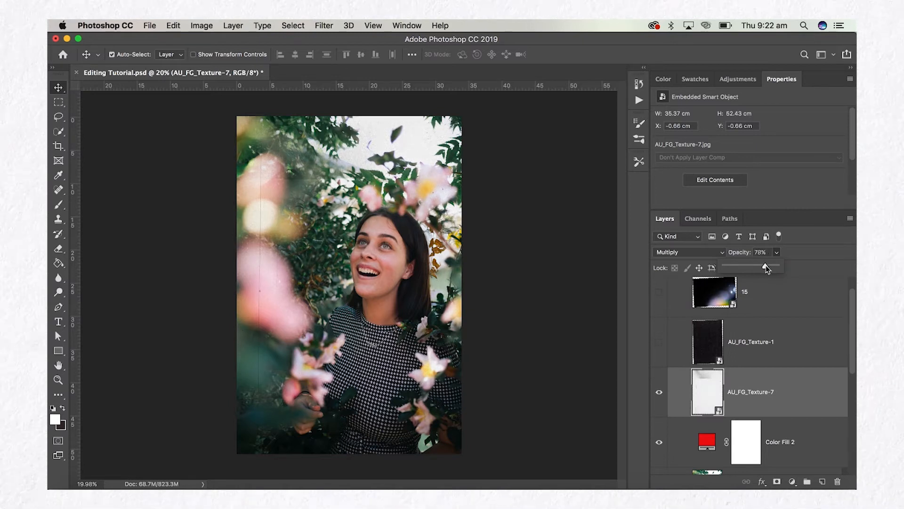
- Hide the AU_FG_Texture-7 layer, and show and select the AU_FG_Texture-1 layer instead
{"action": "left_click", "coordinate": [659, 392]}
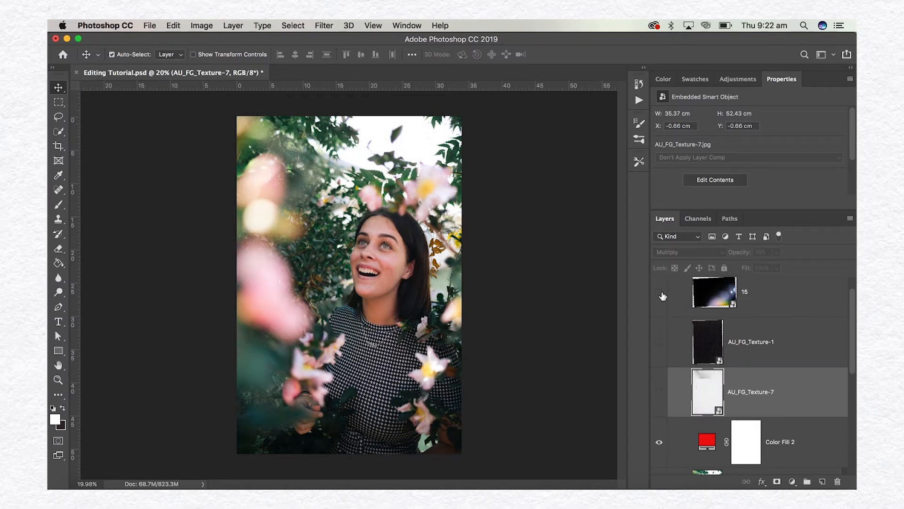
{"action": "left_click", "coordinate": [660, 340]}
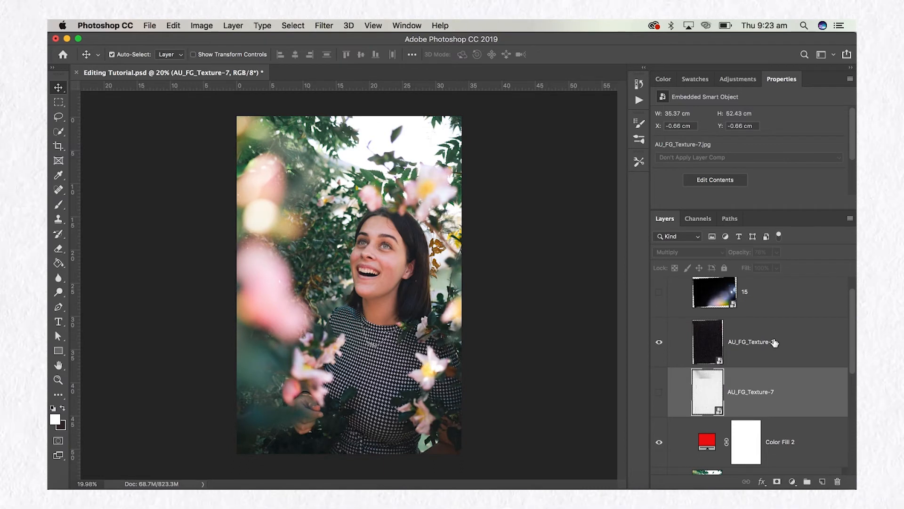
{"action": "left_click", "coordinate": [774, 342]}
- Inspect the AU_FG_Texture-1 grain on the face up close and raise the layer's opacity to 100%
{"action": "scroll", "coordinate": [408, 233], "scroll_direction": "up", "scroll_amount": 6}
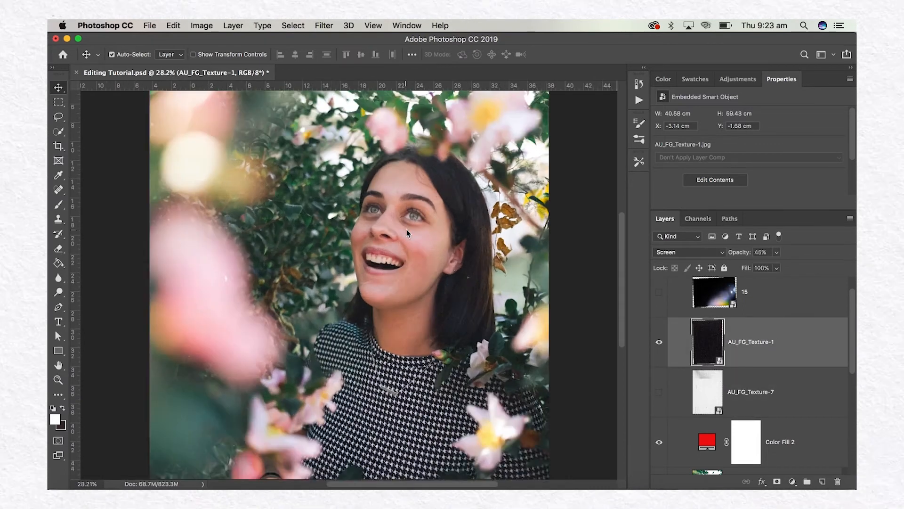
{"action": "scroll", "coordinate": [408, 233], "scroll_direction": "up", "scroll_amount": 5}
{"action": "scroll", "coordinate": [408, 233], "scroll_direction": "right", "scroll_amount": 3}
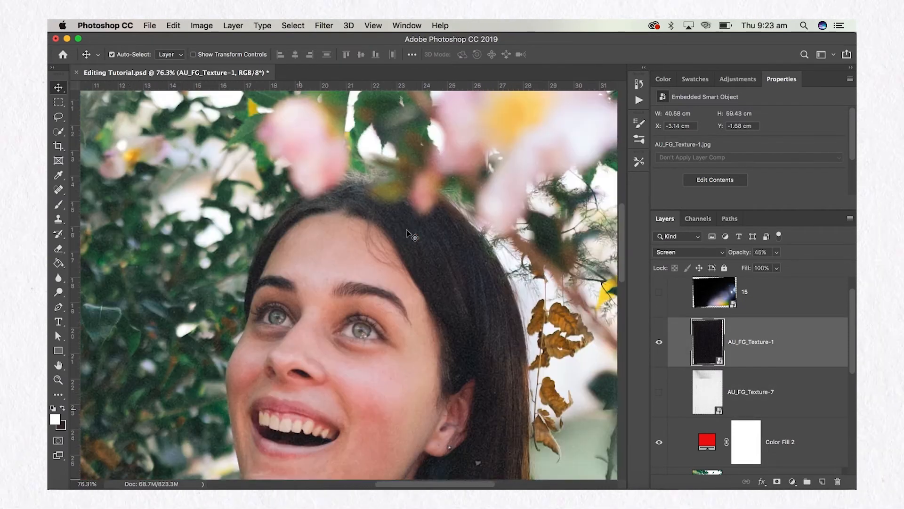
{"action": "scroll", "coordinate": [408, 233], "scroll_direction": "down", "scroll_amount": 6}
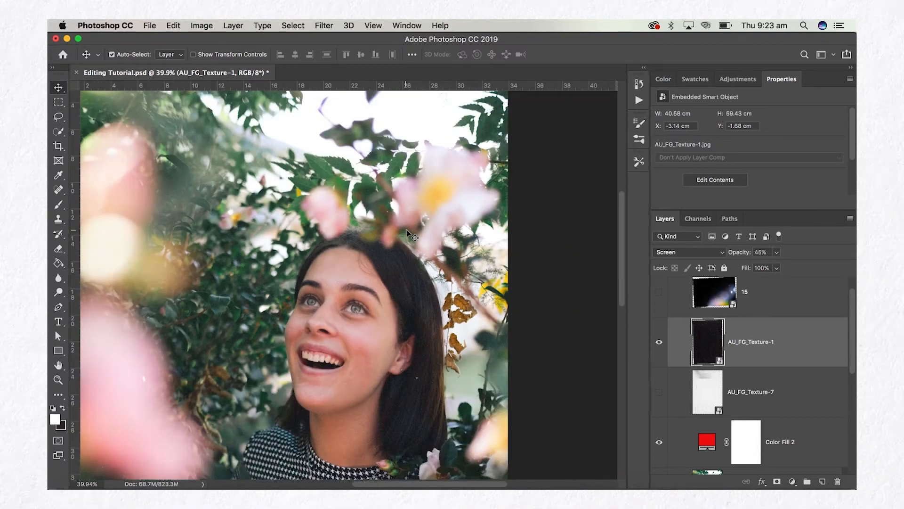
{"action": "scroll", "coordinate": [407, 233], "scroll_direction": "down", "scroll_amount": 2}
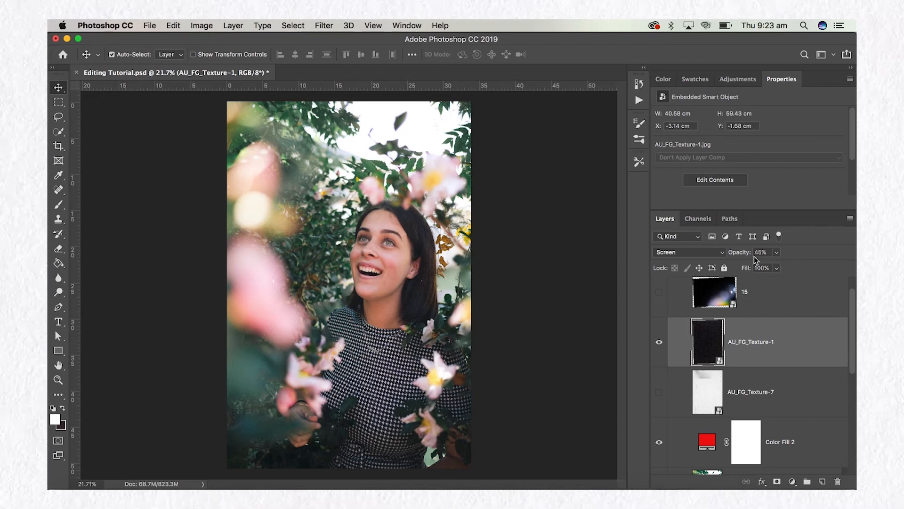
{"action": "left_click", "coordinate": [777, 251]}
{"action": "left_click_drag", "start_coordinate": [777, 266], "coordinate": [831, 266]}
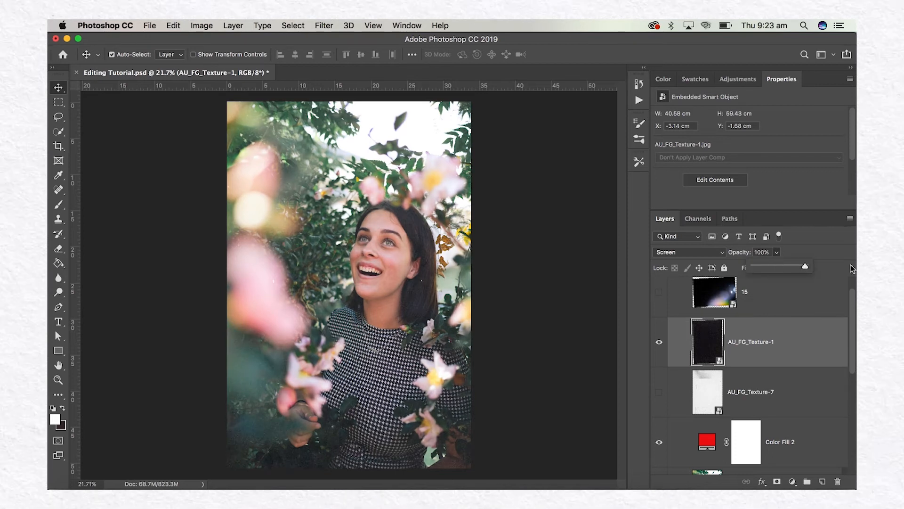
- Switch the AU_FG_Texture-1 layer's blend mode to Normal to view the bare texture, and return it to Screen
{"action": "left_click", "coordinate": [707, 253]}
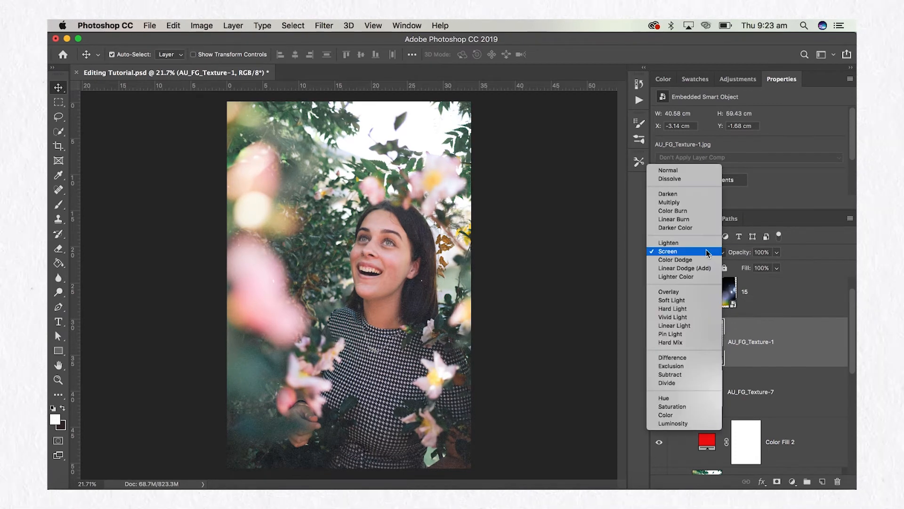
{"action": "left_click", "coordinate": [671, 170]}
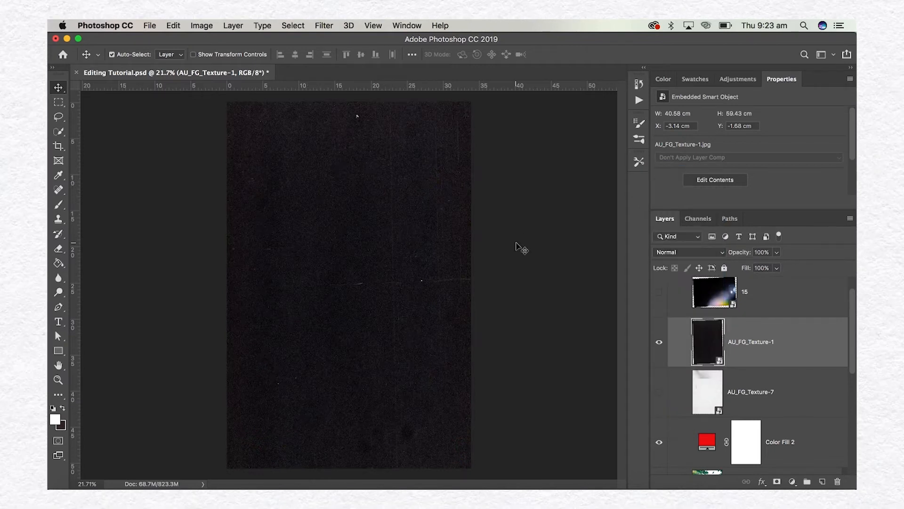
{"action": "left_click", "coordinate": [700, 253]}
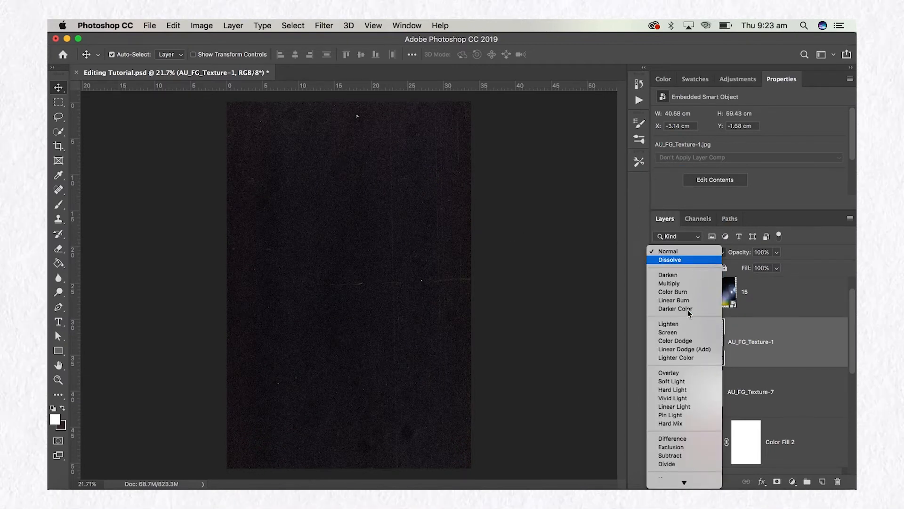
{"action": "left_click", "coordinate": [701, 332]}
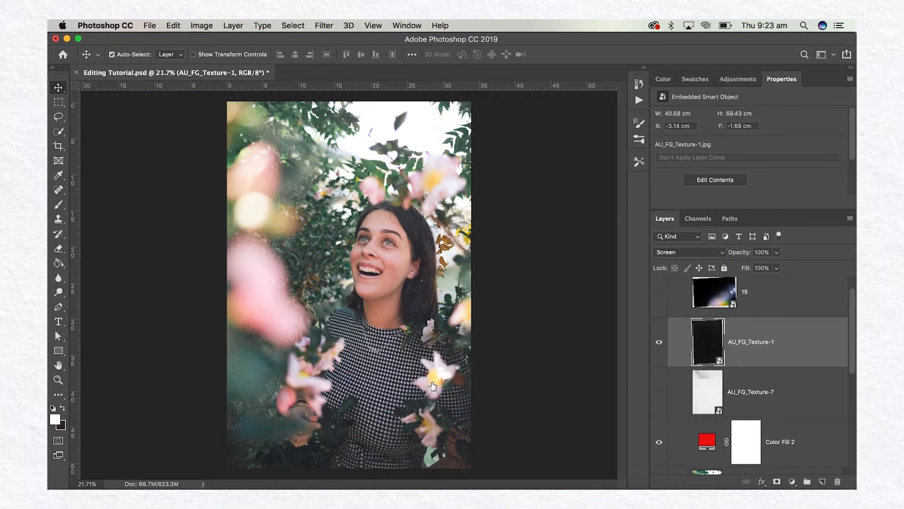
- Lower the AU_FG_Texture-1 layer's opacity to 52%
{"action": "left_click", "coordinate": [776, 252]}
{"action": "left_click_drag", "start_coordinate": [779, 265], "coordinate": [752, 271]}
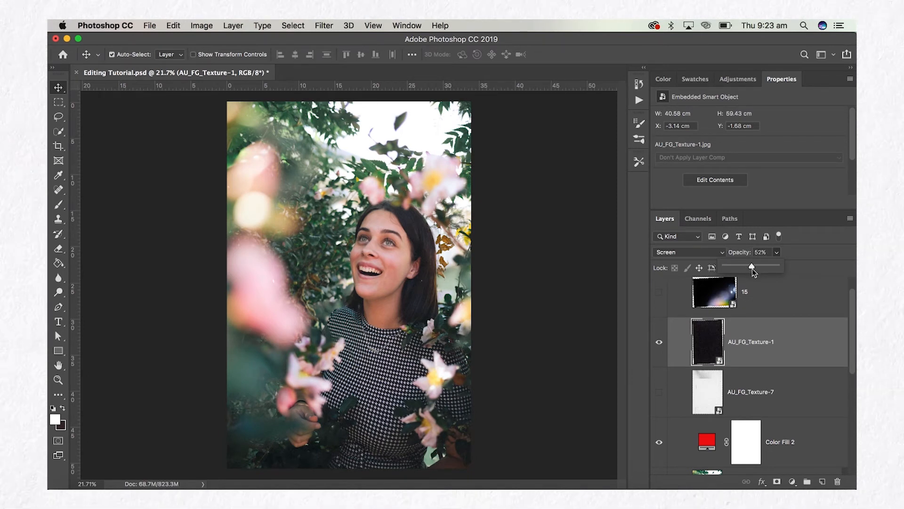
{"action": "left_click", "coordinate": [463, 302]}
- Move the AU_FG_Texture-1 texture up by about 5 cm with Free Transform, keeping it over the whole portrait
{"action": "scroll", "coordinate": [464, 302], "scroll_direction": "up", "scroll_amount": 3}
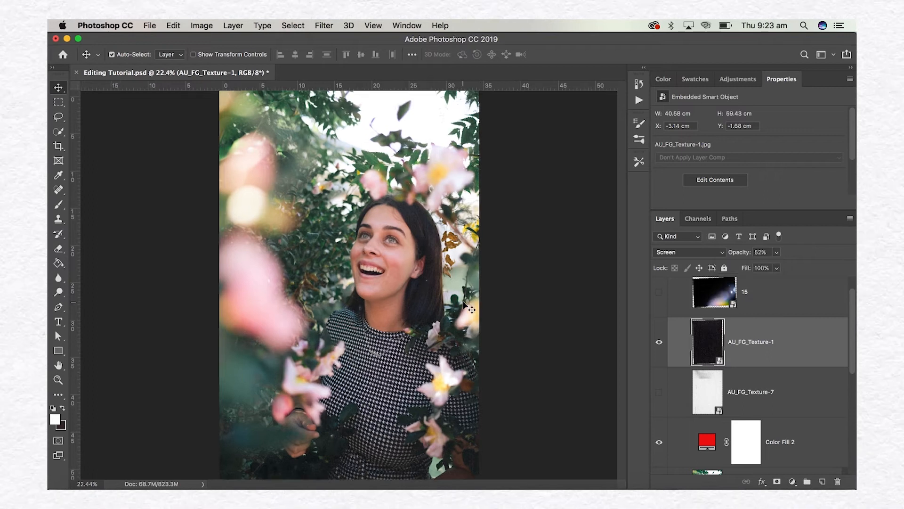
{"action": "scroll", "coordinate": [466, 306], "scroll_direction": "up", "scroll_amount": 5}
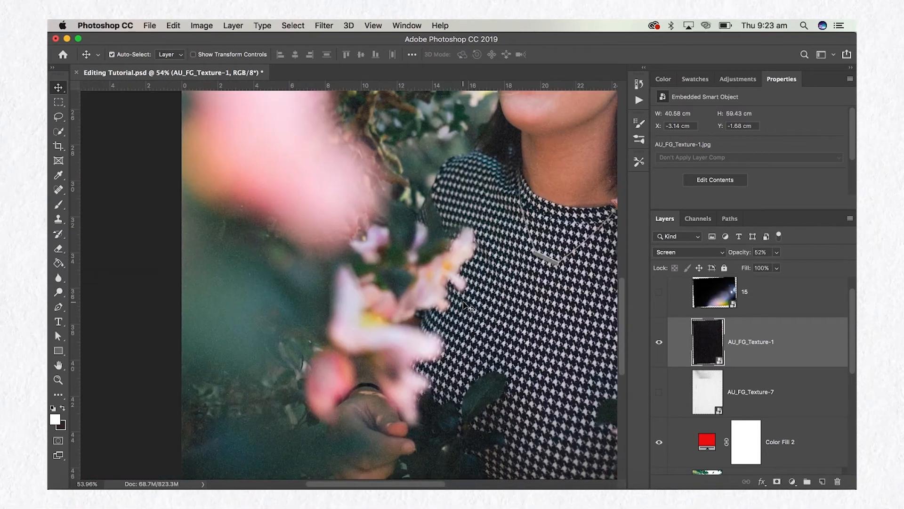
{"action": "scroll", "coordinate": [467, 306], "scroll_direction": "down", "scroll_amount": 2}
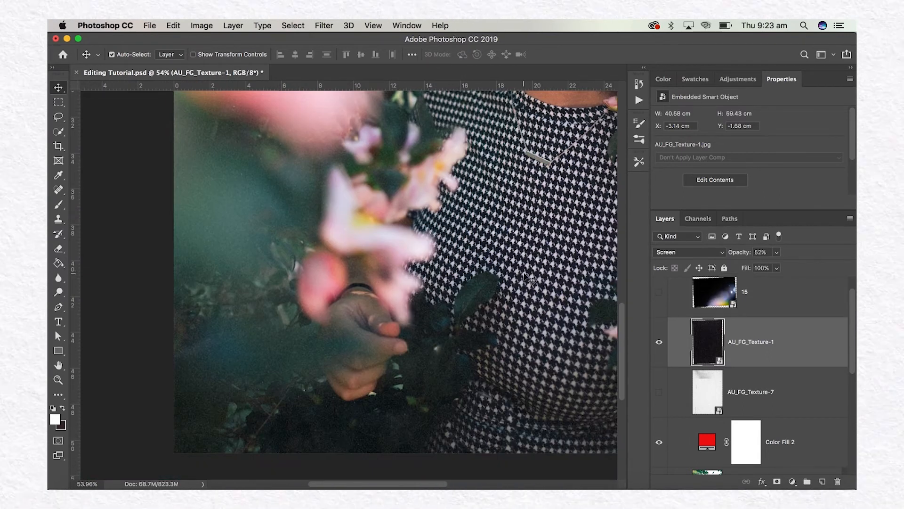
{"action": "scroll", "coordinate": [527, 278], "scroll_direction": "up", "scroll_amount": 5}
{"action": "scroll", "coordinate": [527, 278], "scroll_direction": "right", "scroll_amount": 5}
{"action": "scroll", "coordinate": [527, 278], "scroll_direction": "down", "scroll_amount": 5}
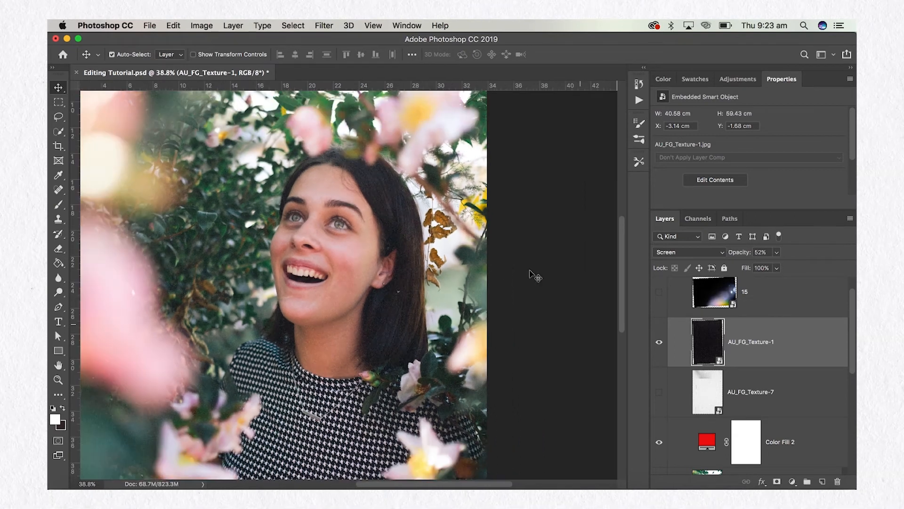
{"action": "scroll", "coordinate": [536, 276], "scroll_direction": "down", "scroll_amount": 2}
{"action": "key", "text": "super+t"}
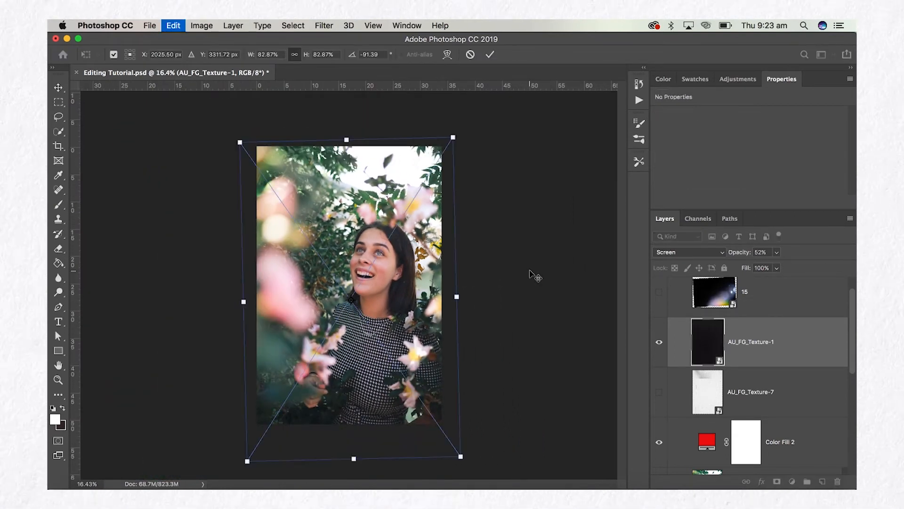
{"action": "left_click_drag", "start_coordinate": [404, 319], "coordinate": [410, 291]}
{"action": "right_click", "coordinate": [409, 291]}
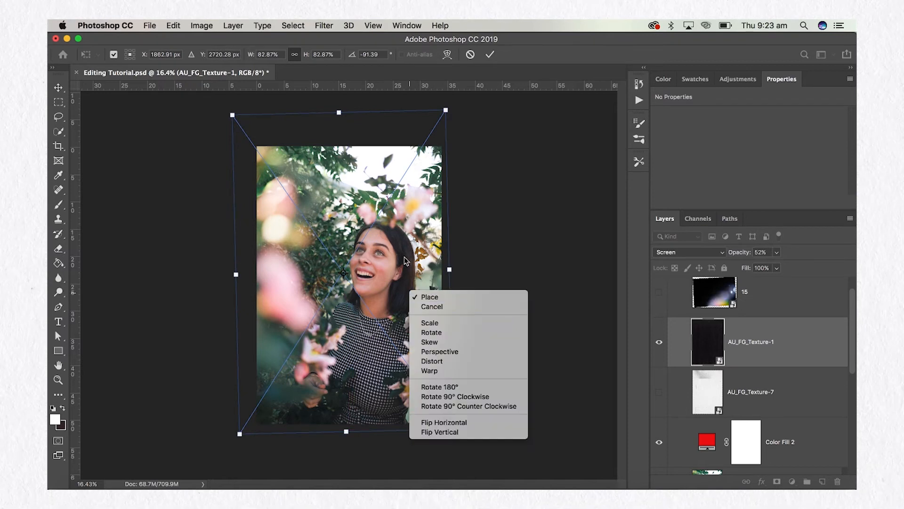
{"action": "left_click", "coordinate": [400, 254]}
{"action": "left_click_drag", "start_coordinate": [405, 257], "coordinate": [410, 258]}
{"action": "key", "text": "Return"}
- Reposition the AU_FG_Texture-1 texture lower over the portrait, at about X -4.51 cm and Y -0.34 cm
{"action": "scroll", "coordinate": [411, 258], "scroll_direction": "up", "scroll_amount": 6}
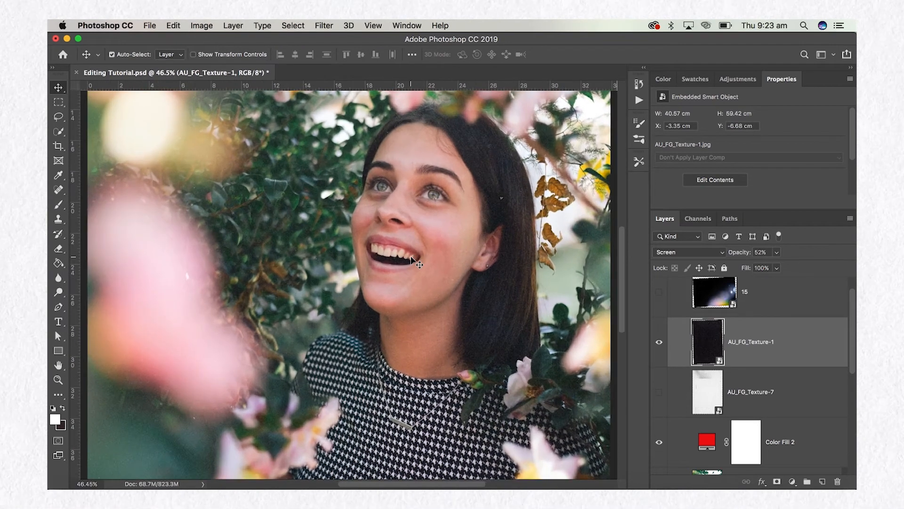
{"action": "key", "text": "super+t"}
{"action": "left_click_drag", "start_coordinate": [506, 272], "coordinate": [490, 370]}
{"action": "key", "text": "Return"}
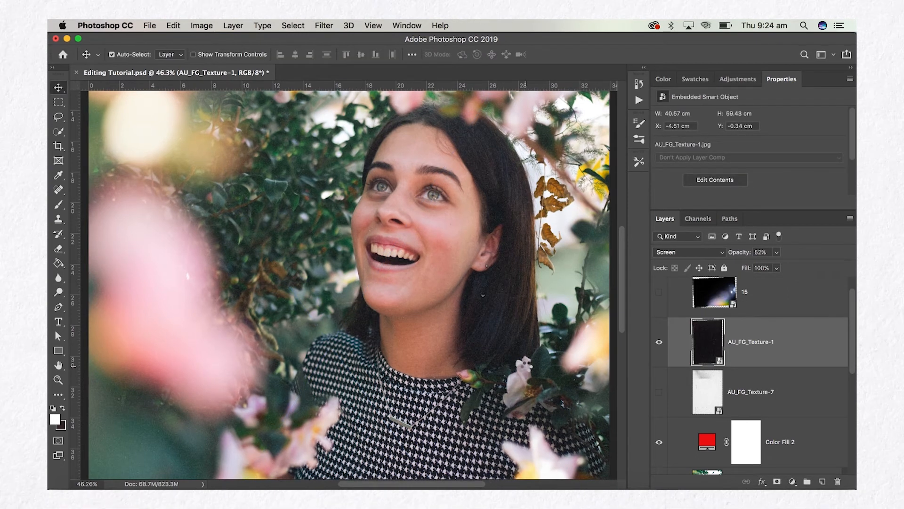
- Rasterize the AU_FG_Texture-1 smart object so the speck over the woman's hair can be retouched
{"action": "key", "text": "super+0"}
{"action": "scroll", "coordinate": [462, 352], "scroll_direction": "up", "scroll_amount": 6}
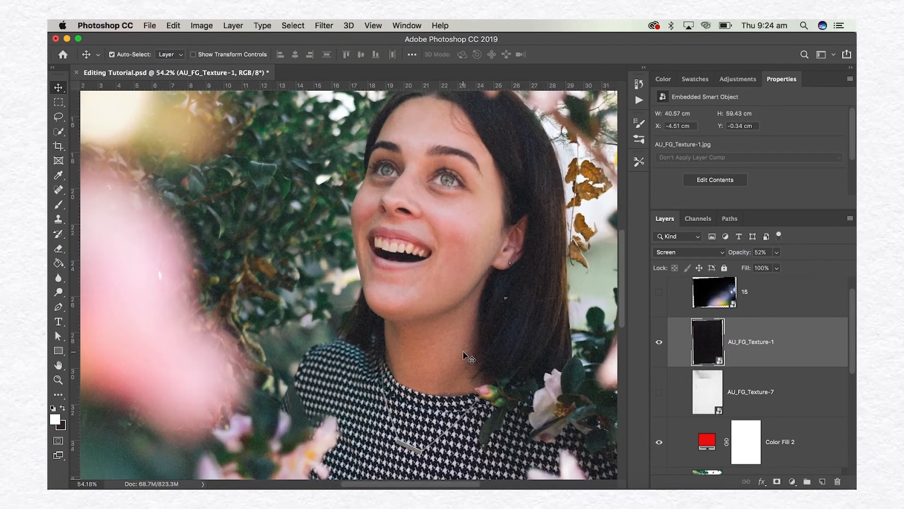
{"action": "scroll", "coordinate": [462, 352], "scroll_direction": "up", "scroll_amount": 3}
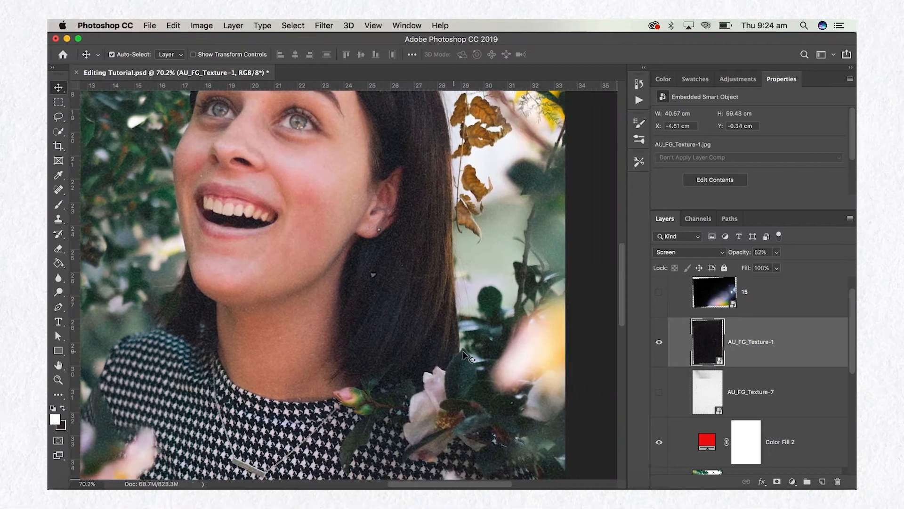
{"action": "scroll", "coordinate": [462, 351], "scroll_direction": "up", "scroll_amount": 4}
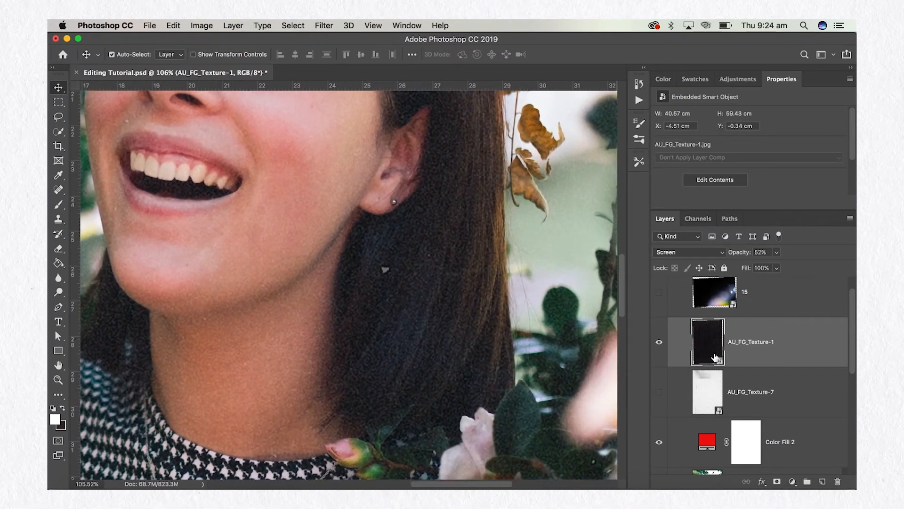
{"action": "right_click", "coordinate": [742, 344]}
{"action": "left_click", "coordinate": [776, 340]}
{"action": "right_click", "coordinate": [752, 341]}
{"action": "scroll", "coordinate": [631, 452], "scroll_direction": "down", "scroll_amount": 5}
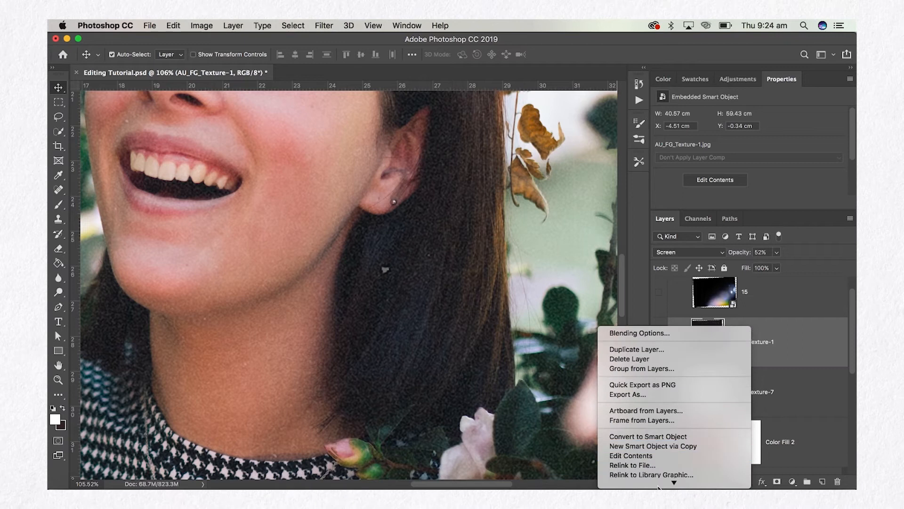
{"action": "left_click", "coordinate": [636, 386]}
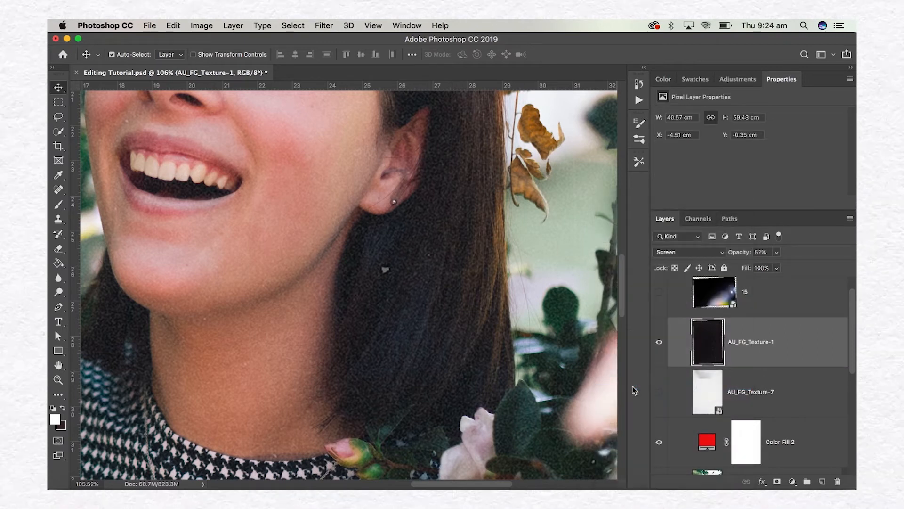
- Lasso the white speck on the hair below the ear, remove it with a Content-Aware fill at 100% opacity, and deselect
{"action": "left_click", "coordinate": [56, 114]}
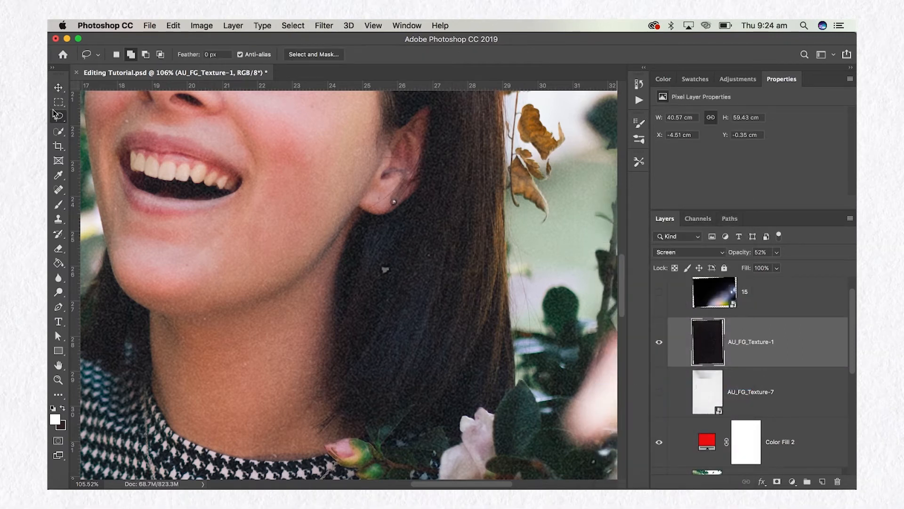
{"action": "mouse_move", "coordinate": [393, 267]}
{"action": "left_mouse_down"}
{"action": "mouse_move", "coordinate": [379, 264]}
{"action": "mouse_move", "coordinate": [377, 276]}
{"action": "mouse_move", "coordinate": [394, 268]}
{"action": "left_mouse_up"}
{"action": "left_click", "coordinate": [105, 25]}
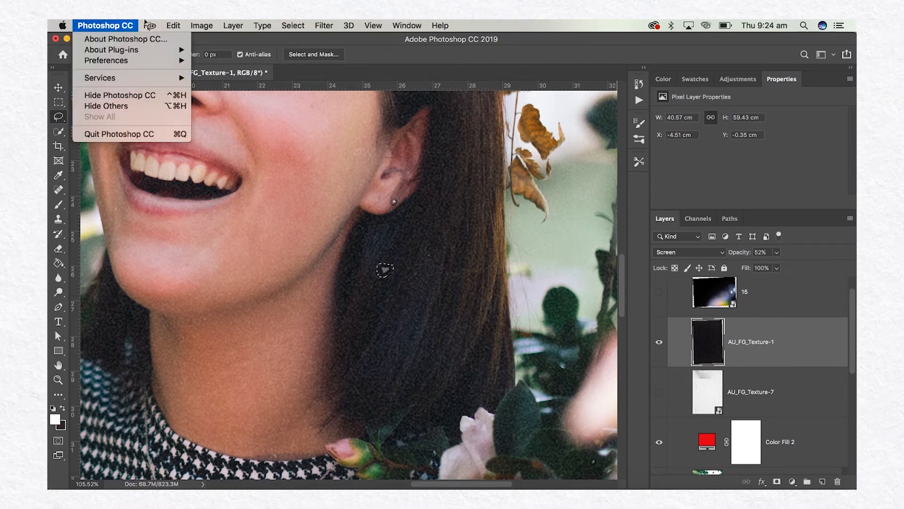
{"action": "left_click", "coordinate": [191, 204]}
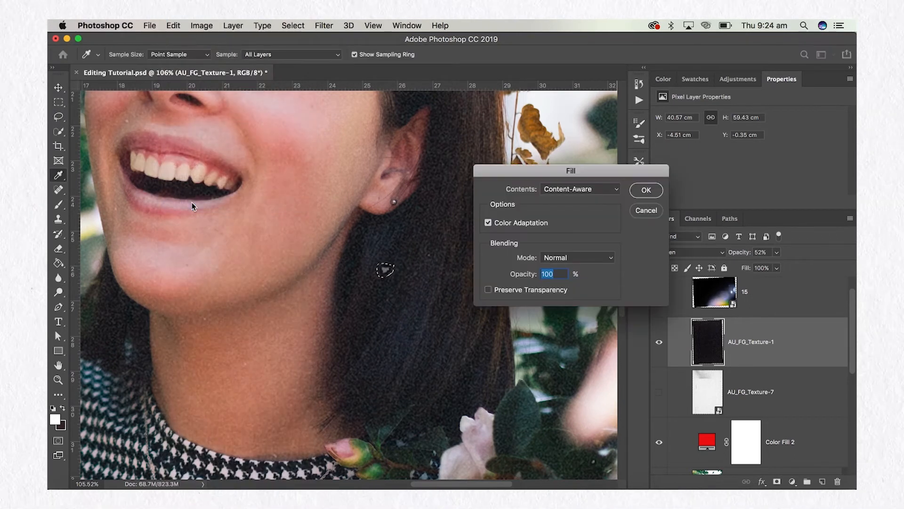
{"action": "key", "text": "Return"}
{"action": "key", "text": "ctrl+d"}
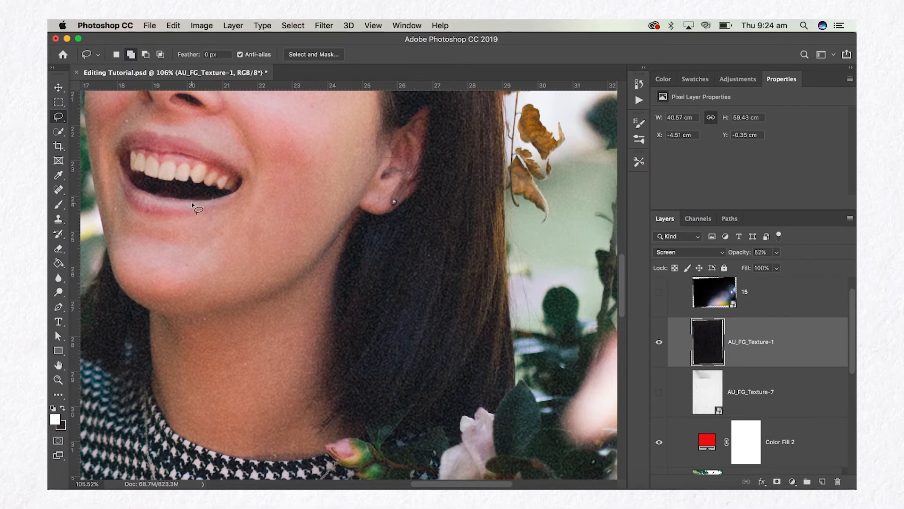
- Show and select layer 15, the light leak above the AU_FG_Texture-1 layer
{"action": "scroll", "coordinate": [339, 323], "scroll_direction": "down", "scroll_amount": 5}
{"action": "scroll", "coordinate": [333, 324], "scroll_direction": "down", "scroll_amount": 3}
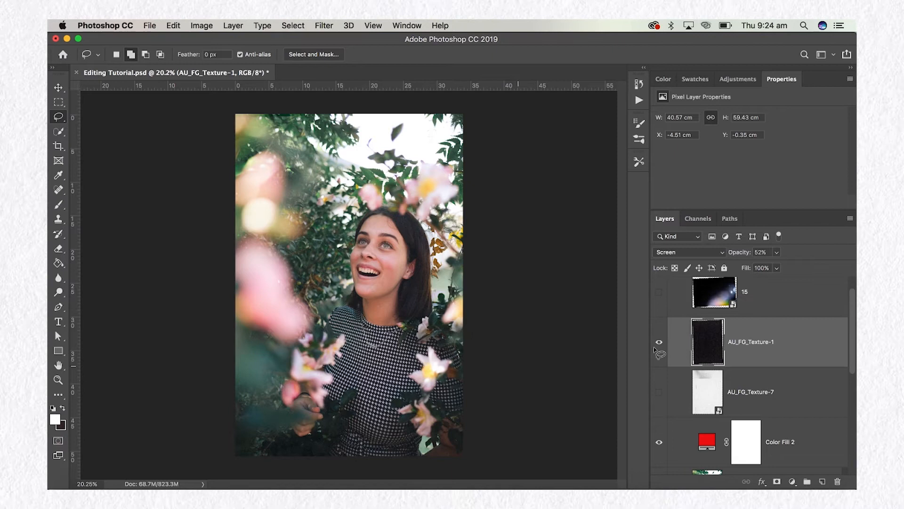
{"action": "left_click", "coordinate": [660, 294]}
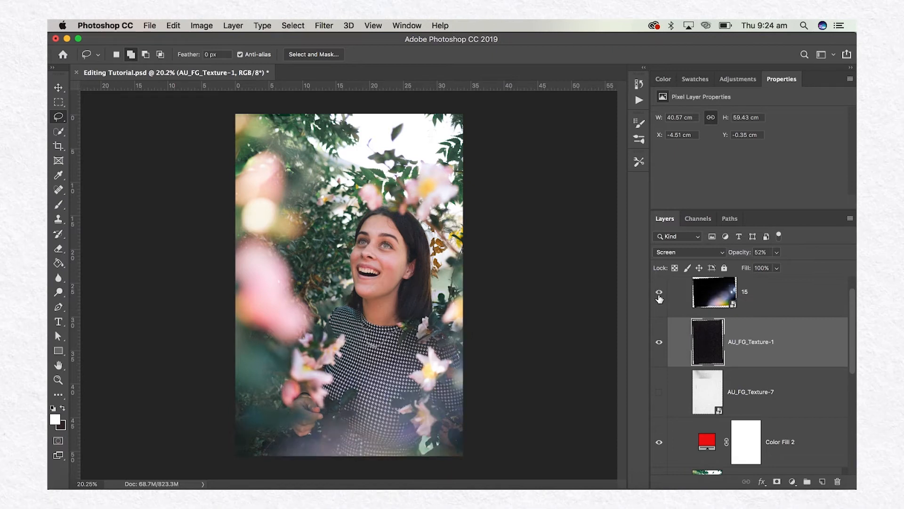
{"action": "left_click", "coordinate": [780, 301]}
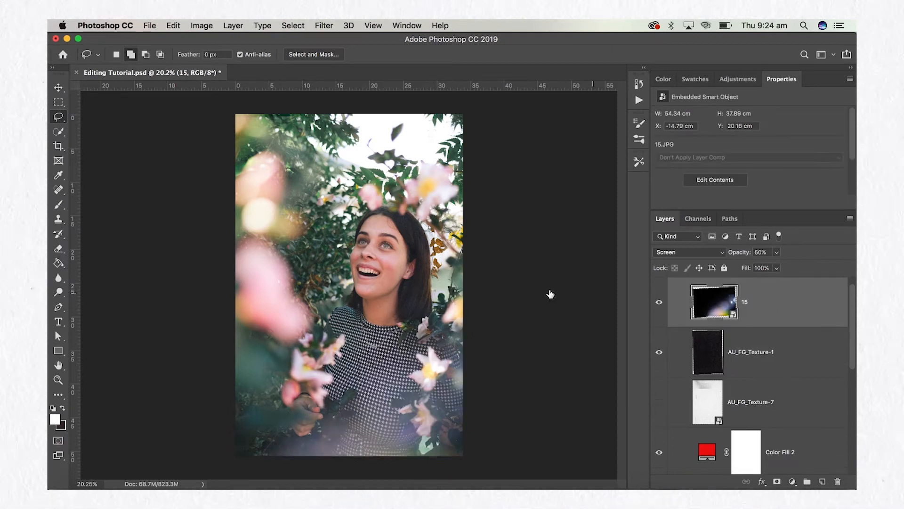
- Try moving the layer 15 light leak slightly with Free Transform, and undo the move
{"action": "key", "text": "super+t"}
{"action": "mouse_move", "coordinate": [445, 388]}
{"action": "left_mouse_down"}
{"action": "mouse_move", "coordinate": [412, 295]}
{"action": "mouse_move", "coordinate": [442, 384]}
{"action": "left_mouse_up"}
{"action": "key", "text": "super+z"}
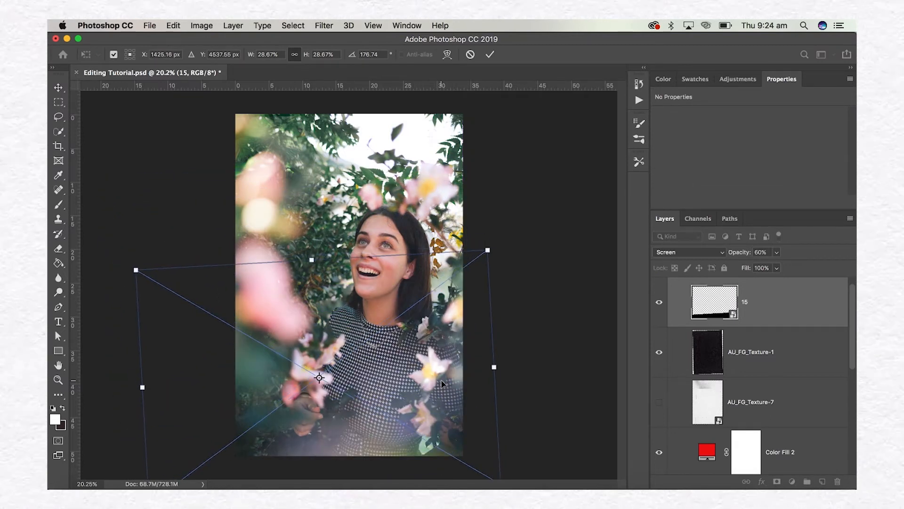
{"action": "key", "text": "Return"}
{"action": "key", "text": "l"}
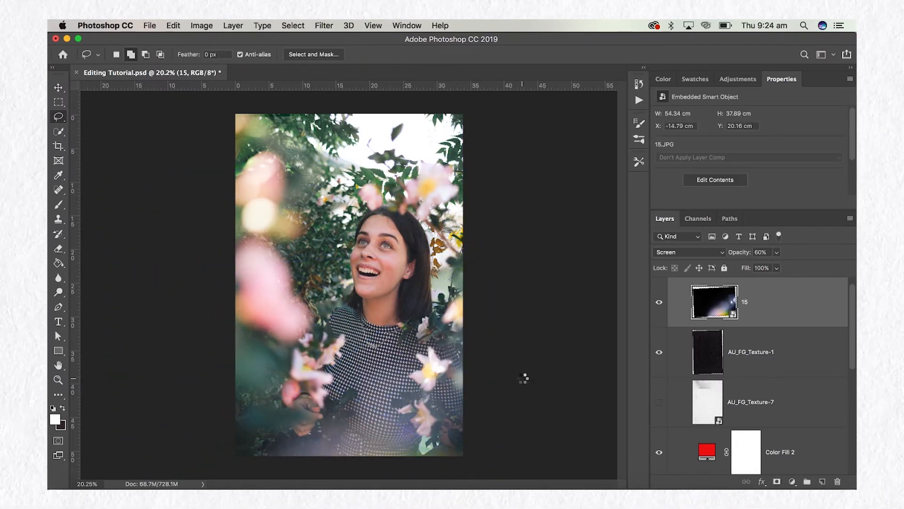
{"action": "key", "text": "super+0"}
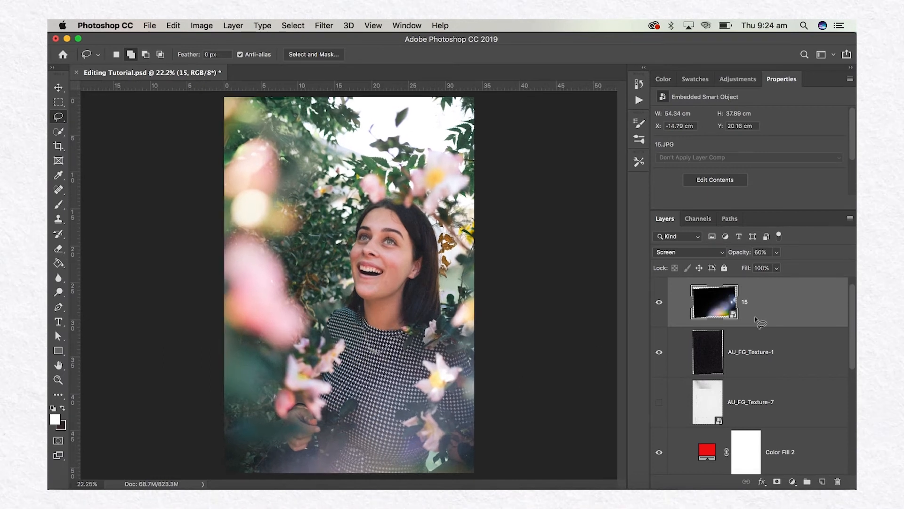
- Select the Color Fill 2 layer and review the stack of layers in the Edit 3: Green and contrasty group
{"action": "scroll", "coordinate": [578, 306], "scroll_direction": "down", "scroll_amount": 1}
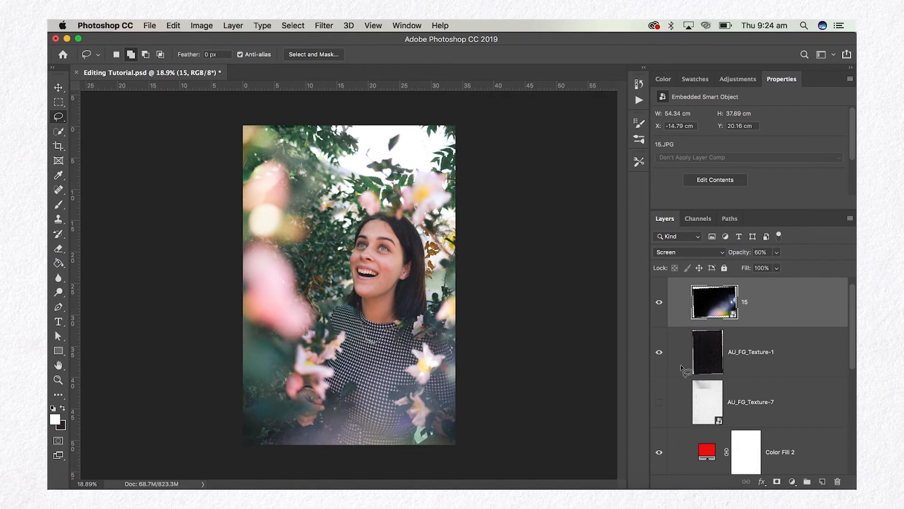
{"action": "left_click", "coordinate": [660, 460]}
{"action": "left_click", "coordinate": [805, 465]}
{"action": "scroll", "coordinate": [743, 312], "scroll_direction": "down", "scroll_amount": 2}
{"action": "scroll", "coordinate": [743, 312], "scroll_direction": "up", "scroll_amount": 3}
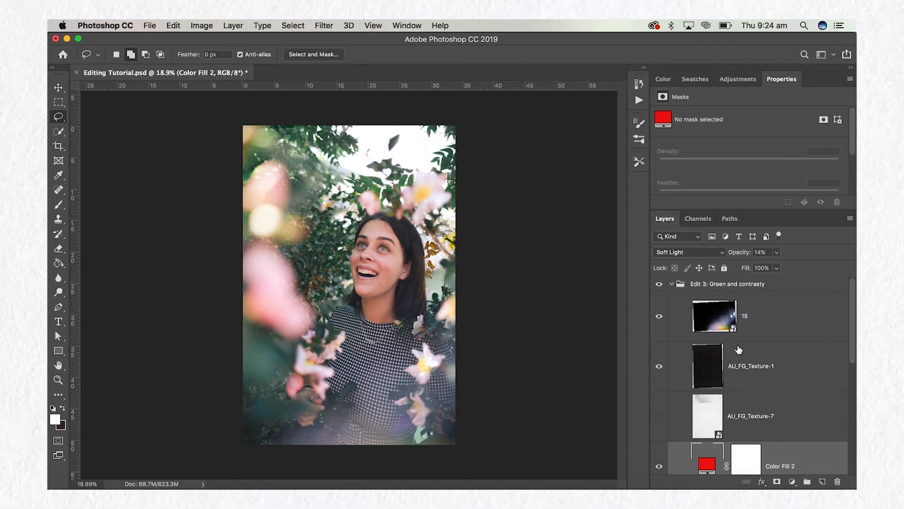
{"action": "scroll", "coordinate": [766, 368], "scroll_direction": "down", "scroll_amount": 3}
{"action": "scroll", "coordinate": [765, 369], "scroll_direction": "down", "scroll_amount": 1}
{"action": "scroll", "coordinate": [765, 367], "scroll_direction": "up", "scroll_amount": 4}
- Collapse the Edit 3: Green and contrasty group, select the Clean Up Layer, and toggle the edit's visibility to compare
{"action": "left_click", "coordinate": [672, 283]}
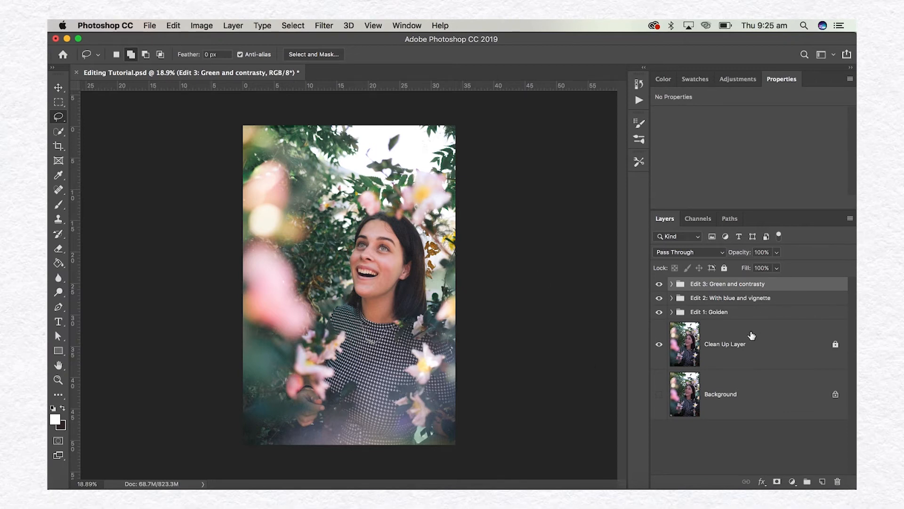
{"action": "left_click", "coordinate": [726, 338]}
{"action": "left_click", "coordinate": [660, 286]}
{"action": "mouse_move", "coordinate": [661, 289]}
{"action": "left_mouse_down"}
{"action": "mouse_move", "coordinate": [660, 313]}
{"action": "mouse_move", "coordinate": [660, 287]}
{"action": "left_mouse_up"}
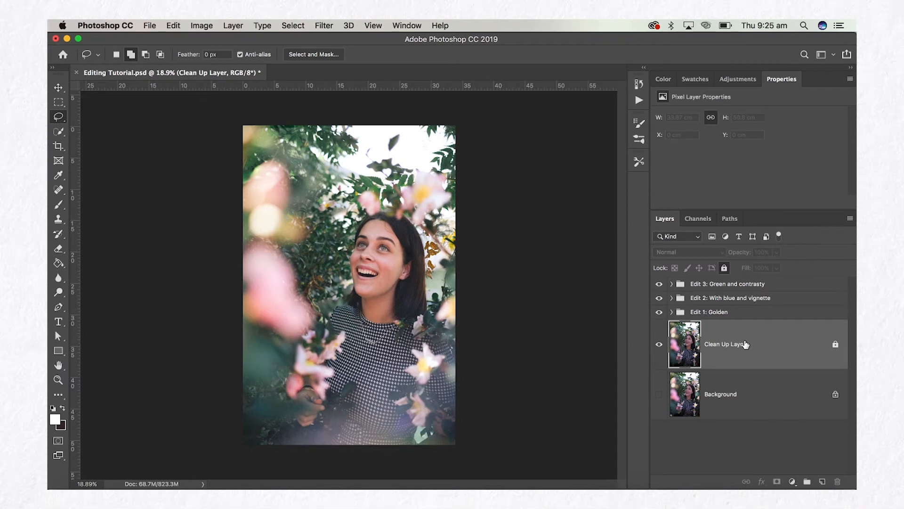
{"action": "right_click", "coordinate": [772, 348]}
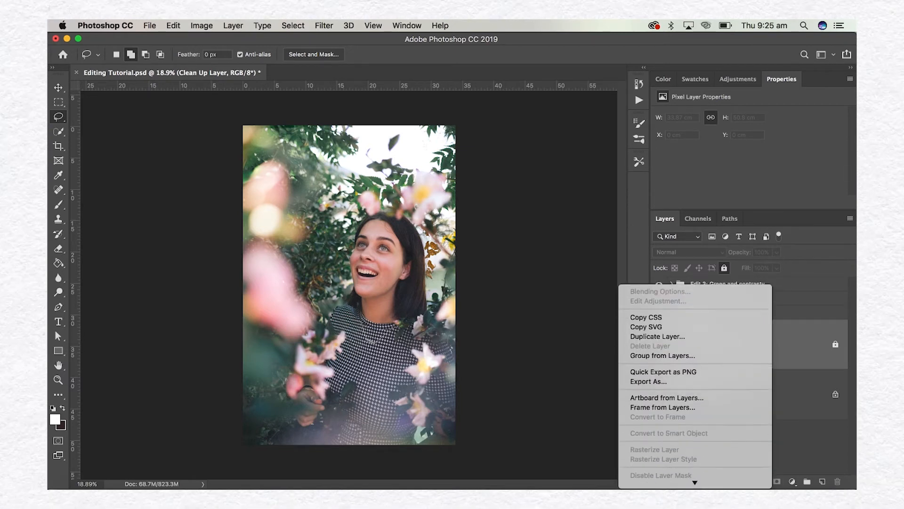
{"action": "scroll", "coordinate": [794, 348], "scroll_direction": "down", "scroll_amount": 10}
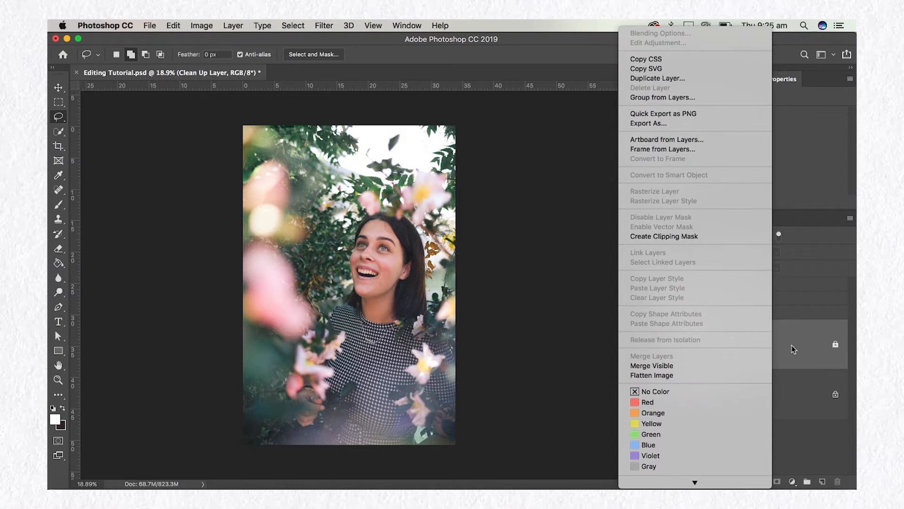
{"action": "left_click", "coordinate": [808, 356]}
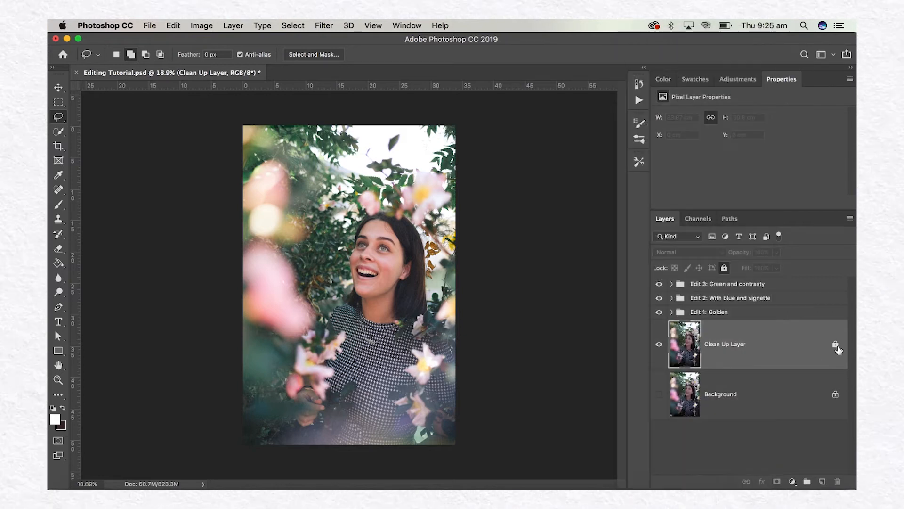
- Duplicate the unlocked Clean Up Layer and name the copy Edit 4 Colour
{"action": "right_click", "coordinate": [750, 344]}
{"action": "scroll", "coordinate": [673, 438], "scroll_direction": "down", "scroll_amount": 10}
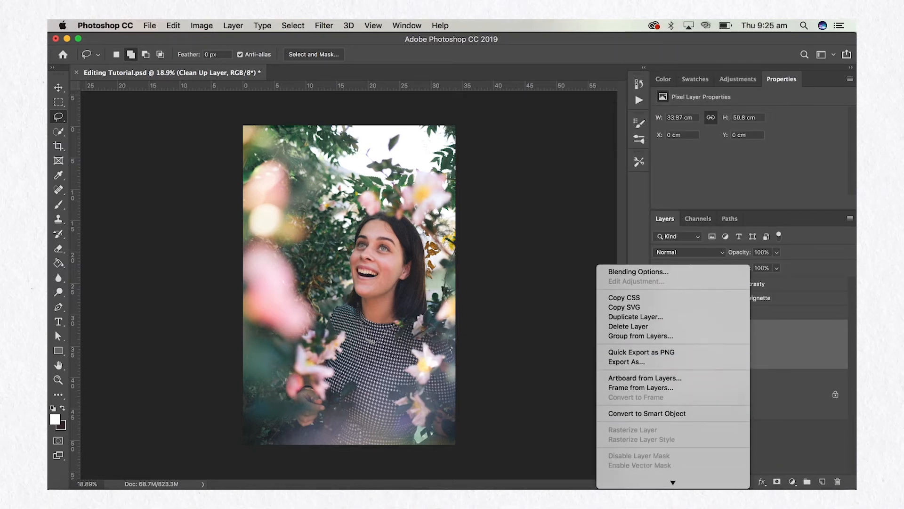
{"action": "scroll", "coordinate": [662, 478], "scroll_direction": "down", "scroll_amount": 3}
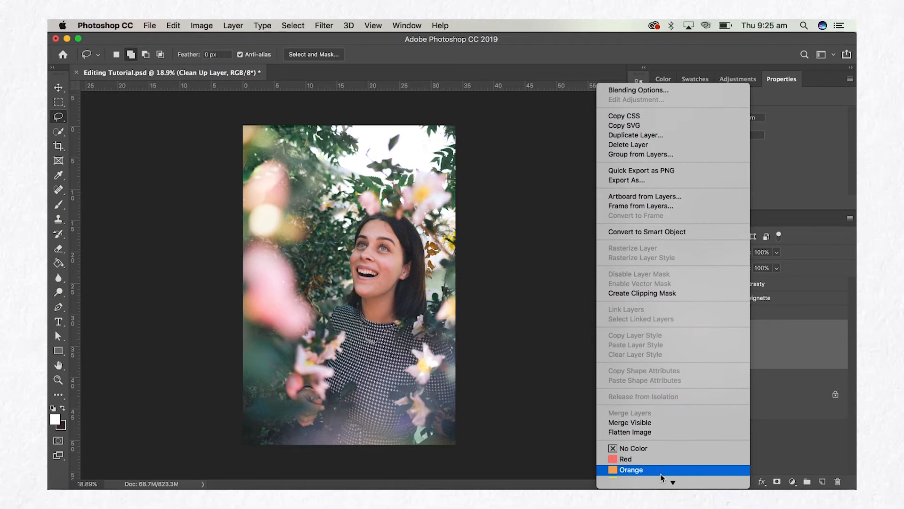
{"action": "left_click", "coordinate": [650, 135]}
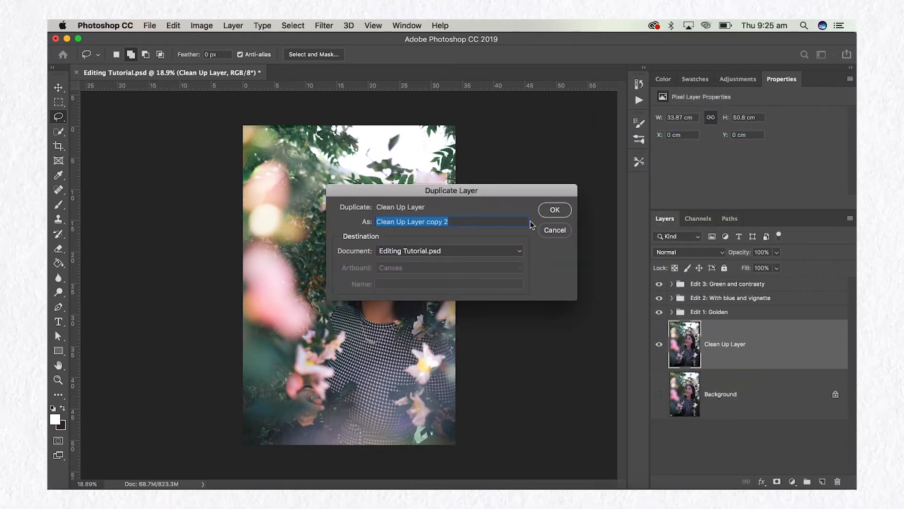
{"action": "type", "text": "Edit 4 Colour"}
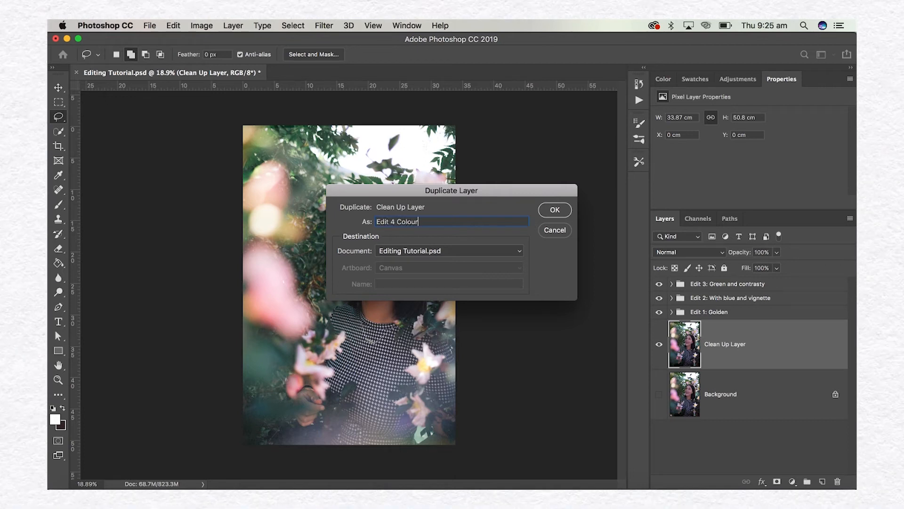
{"action": "key", "text": "Return"}
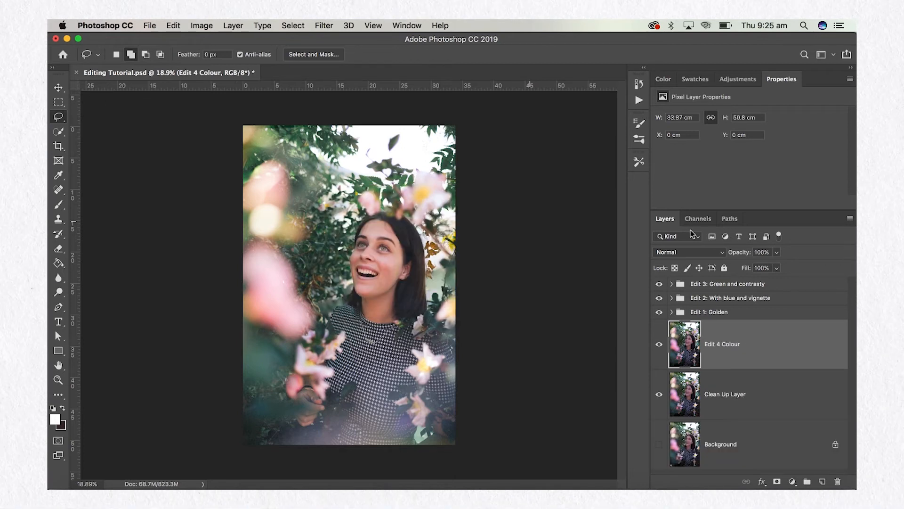
- Lock the original Clean Up Layer and hide it
{"action": "left_click", "coordinate": [711, 384]}
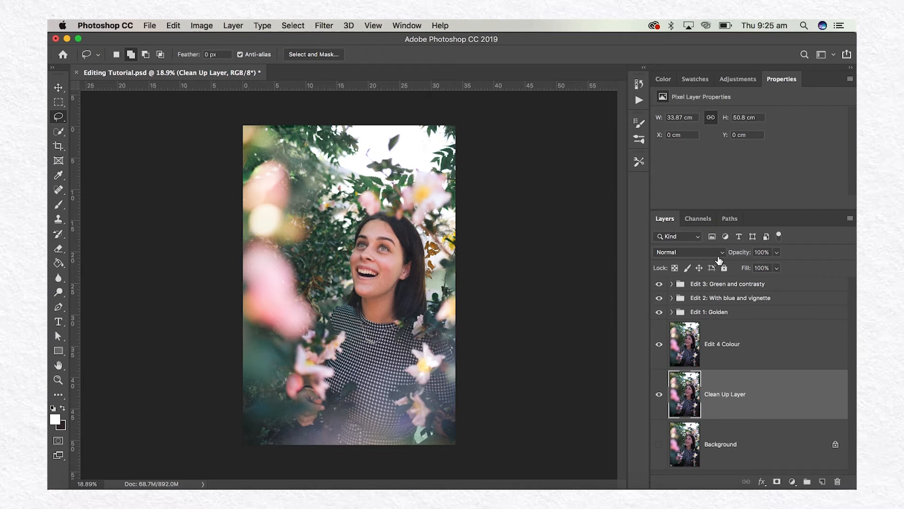
{"action": "left_click", "coordinate": [725, 267]}
{"action": "left_click", "coordinate": [665, 396]}
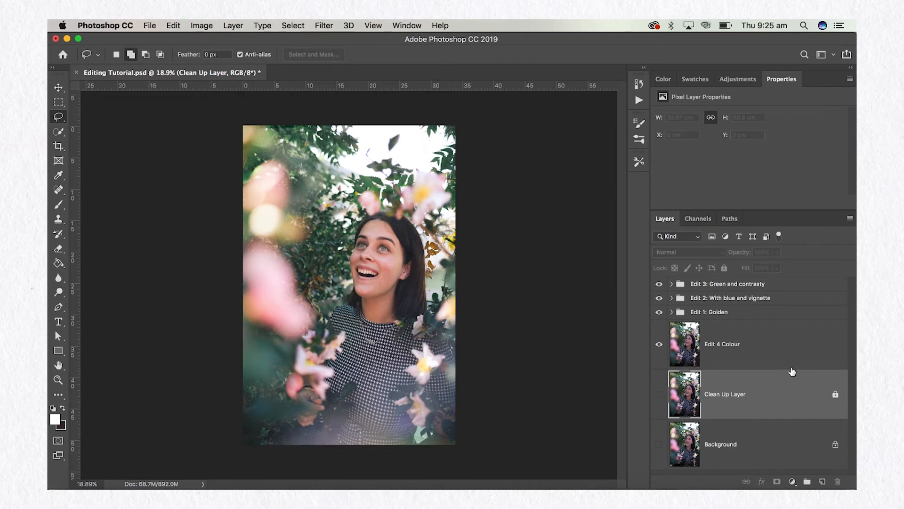
- Move Edit 4 Colour above the Edit 3: Green and contrasty group and convert it to a Smart Object
{"action": "left_click_drag", "start_coordinate": [717, 341], "coordinate": [735, 277]}
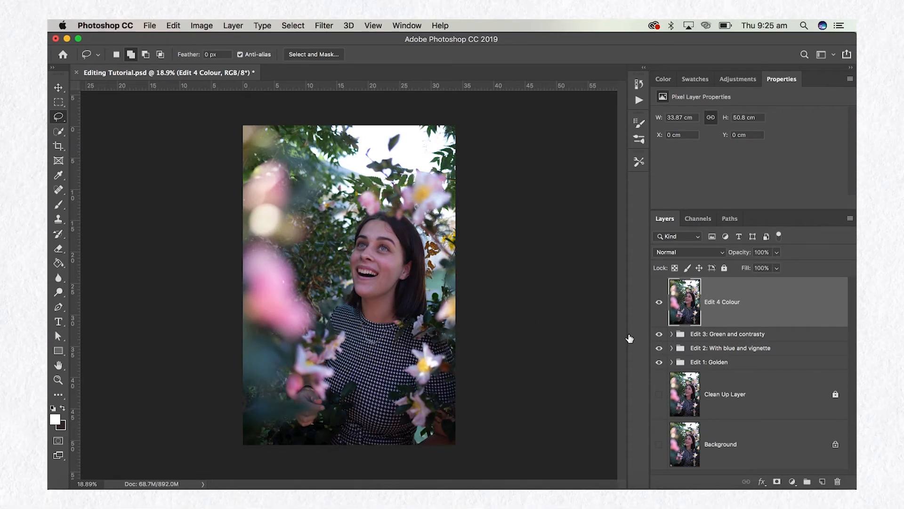
{"action": "right_click", "coordinate": [739, 304]}
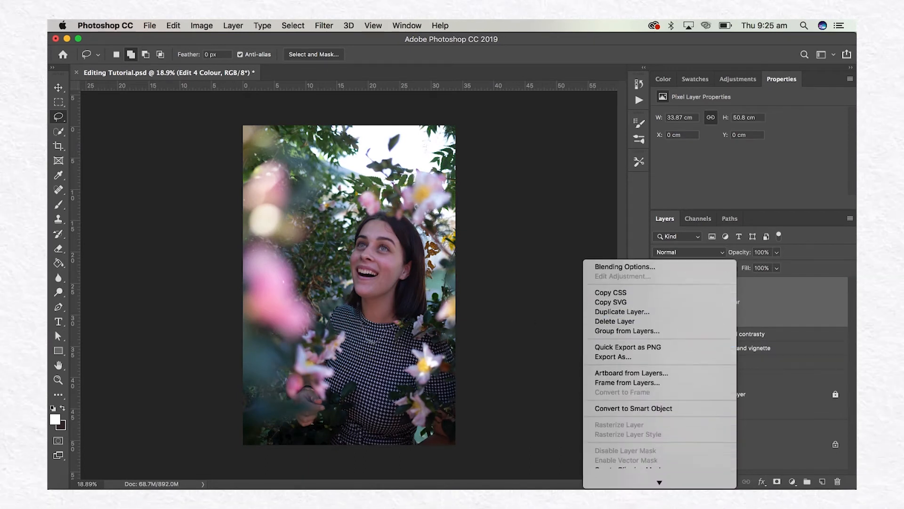
{"action": "left_click", "coordinate": [643, 351]}
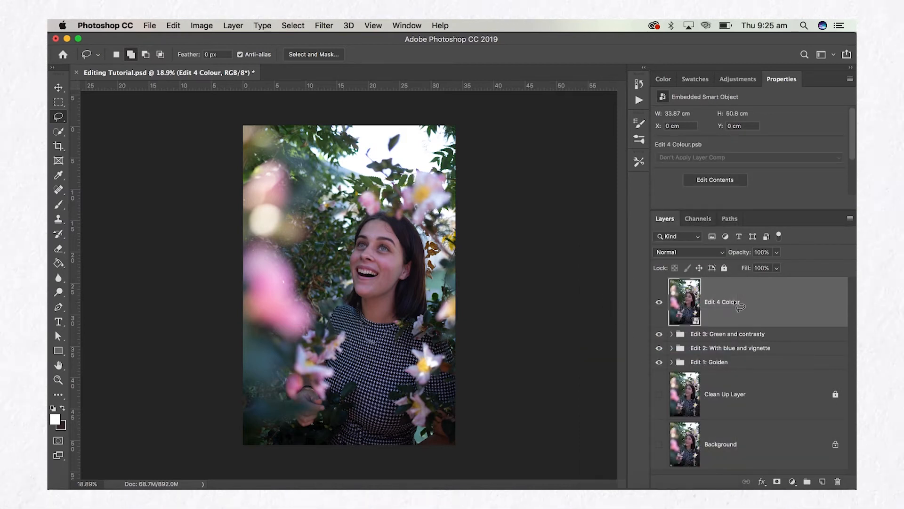
- Create a layer group named Edit 4 and place the Edit 4 Colour layer inside it
{"action": "left_click", "coordinate": [806, 480]}
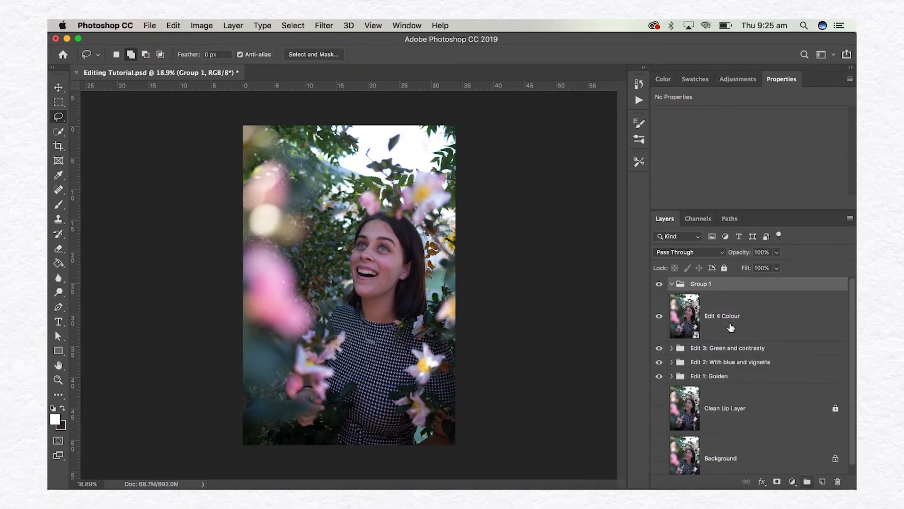
{"action": "type", "text": "Edit 4"}
{"action": "key", "text": "Return"}
{"action": "left_click_drag", "start_coordinate": [705, 309], "coordinate": [714, 283]}
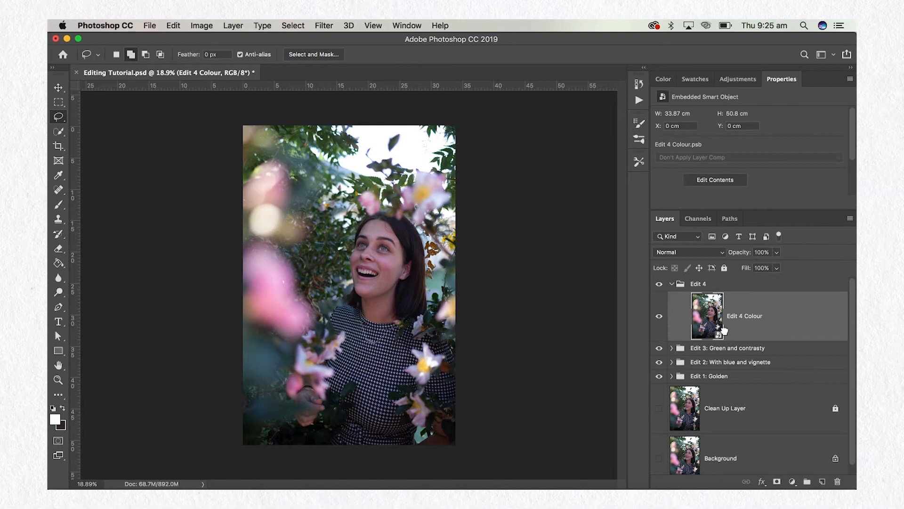
{"action": "left_click", "coordinate": [672, 284]}
{"action": "left_click", "coordinate": [672, 284]}
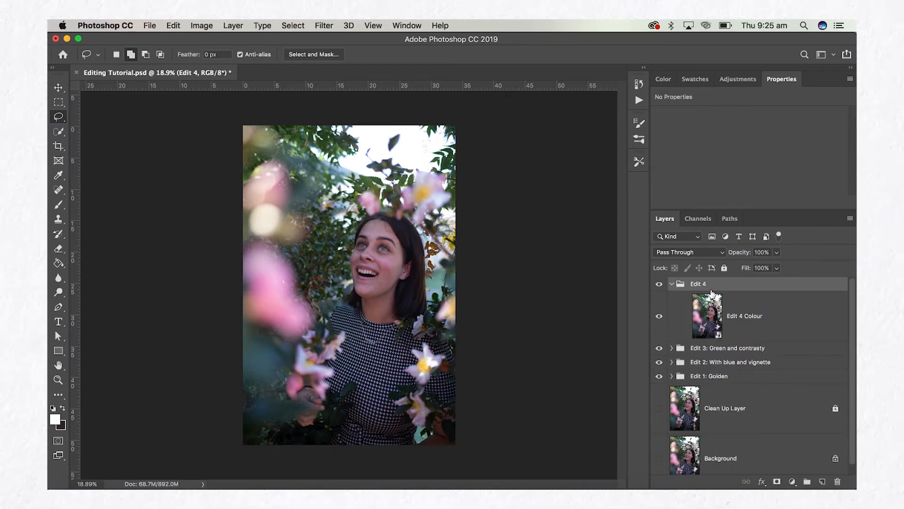
- Open the Camera Raw filter for the Edit 4 Colour layer to view its adjustments, and cancel it
{"action": "left_click", "coordinate": [728, 325]}
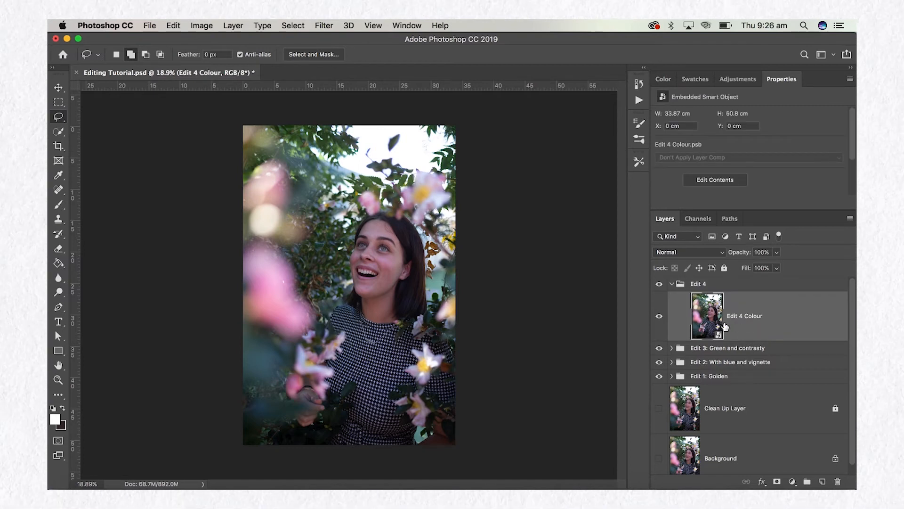
{"action": "left_click", "coordinate": [328, 24]}
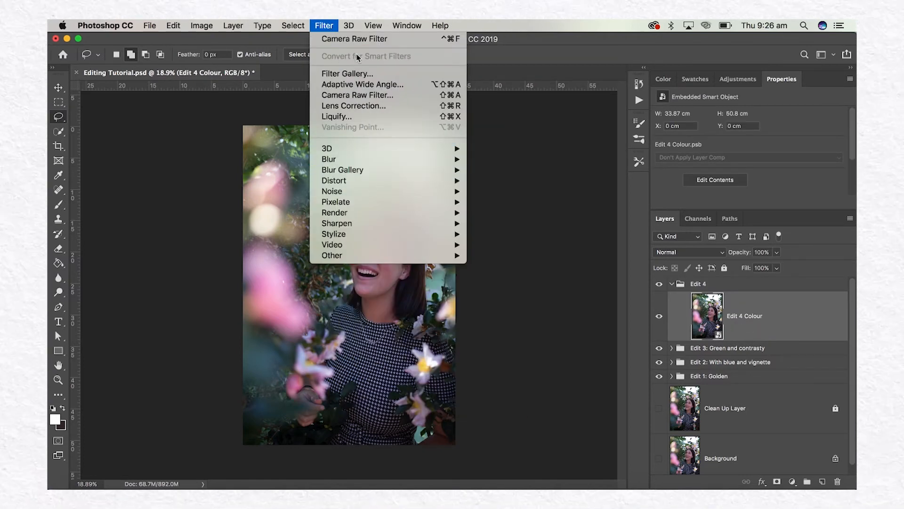
{"action": "left_click", "coordinate": [357, 95]}
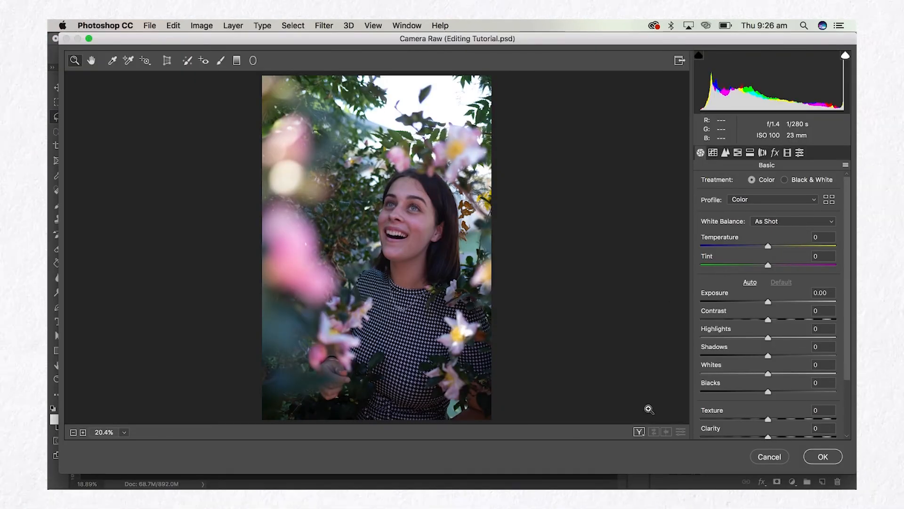
{"action": "left_click", "coordinate": [770, 457]}
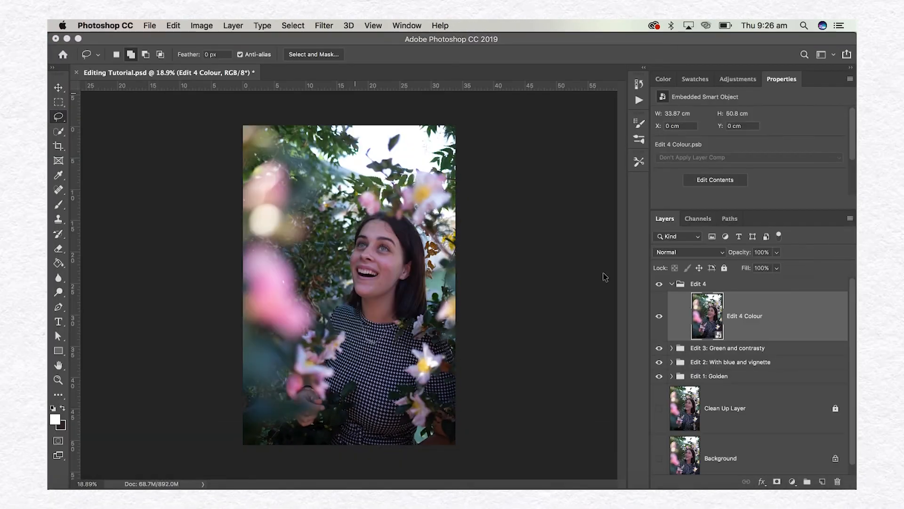
- Collapse and hide the Edit 4 group, and hide the Edit 3 and Edit 2 groups to view Edit 1: Golden
{"action": "left_click", "coordinate": [672, 284]}
{"action": "left_click", "coordinate": [659, 284]}
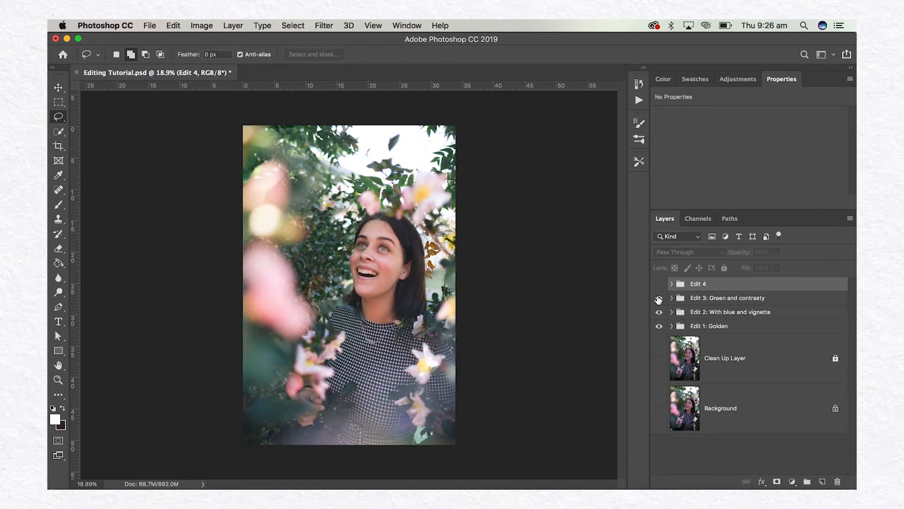
{"action": "left_click", "coordinate": [658, 298]}
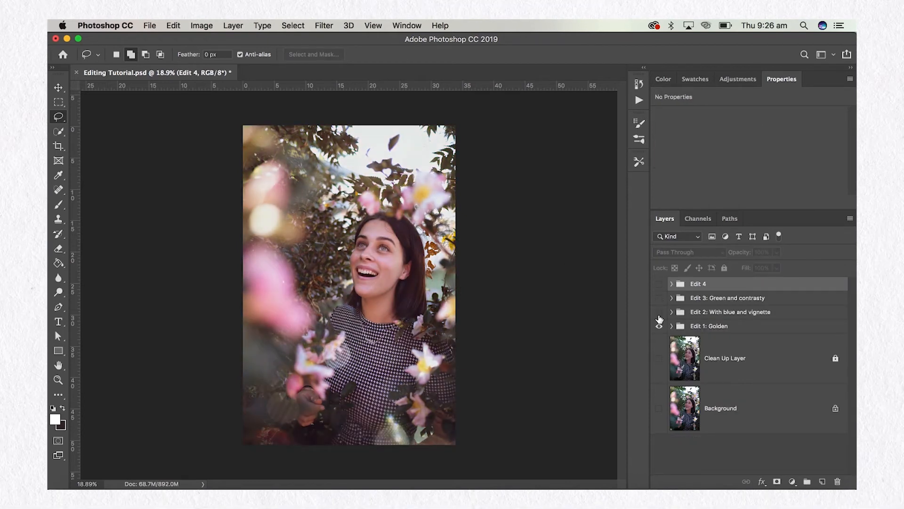
- Show the Edit 3 and Edit 2 groups again, and set the Edit 3: Green and contrasty group's opacity to 71%
{"action": "left_click", "coordinate": [659, 298]}
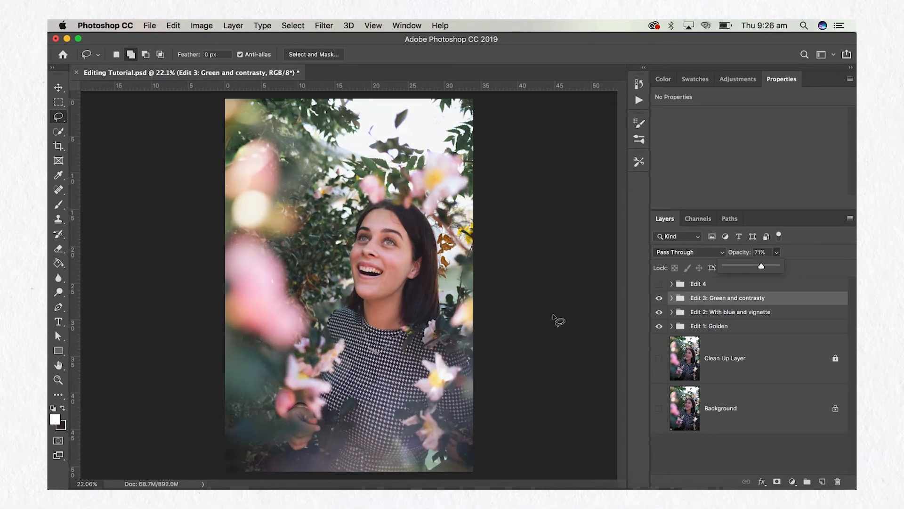
{"action": "left_click", "coordinate": [566, 314]}
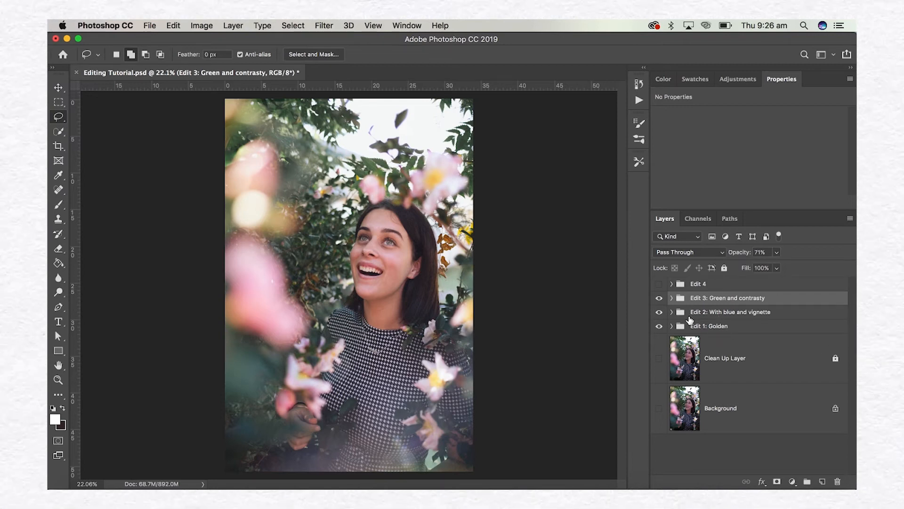
- Compare the green edit with Edit 1: Golden by toggling the visibility of the Edit 3 and Edit 2 groups
{"action": "left_click", "coordinate": [659, 298]}
{"action": "left_click", "coordinate": [659, 311]}
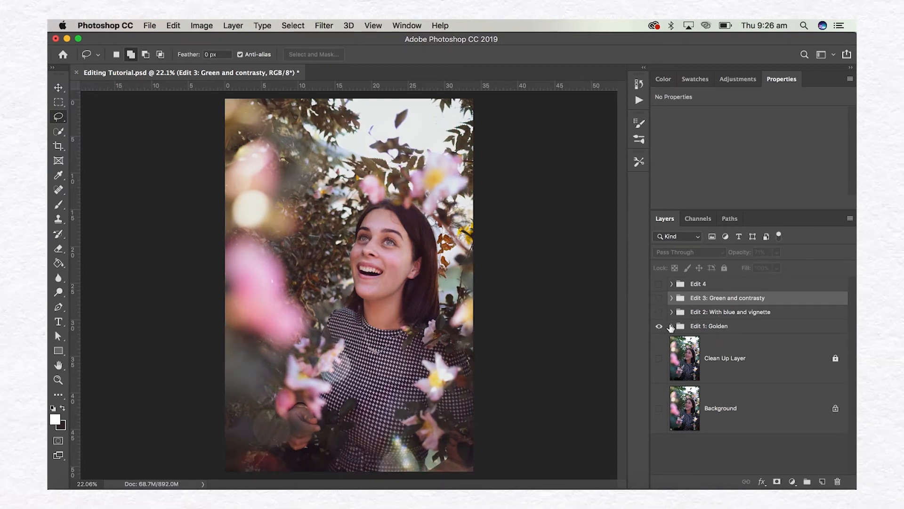
{"action": "left_click", "coordinate": [659, 298]}
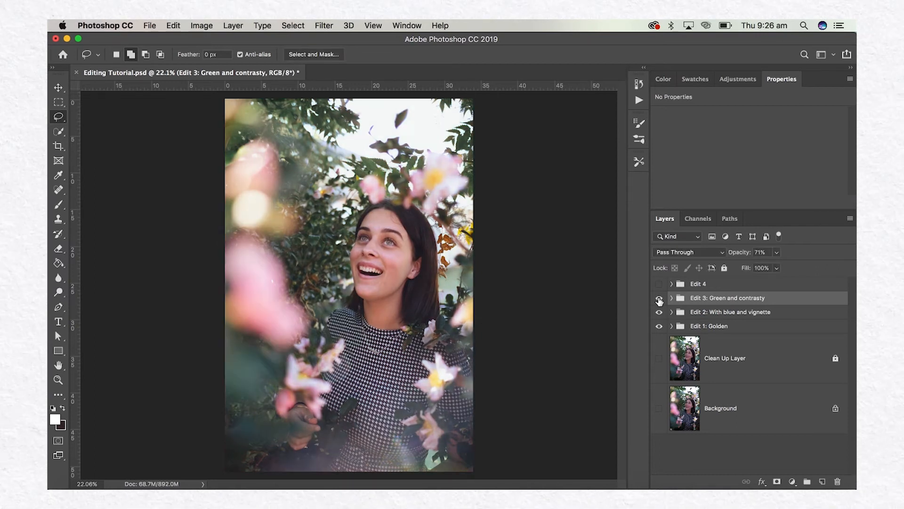
- Switch to PowerPoint and play the Photo evaluation PPT slide show from the start to compare the three edits
{"action": "key", "text": "ctrl+Up"}
{"action": "left_click", "coordinate": [346, 387]}
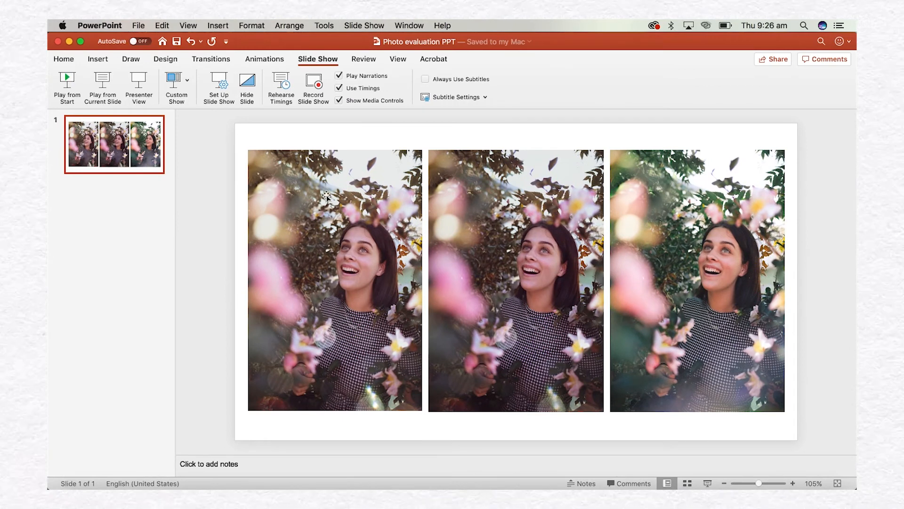
{"action": "left_click", "coordinate": [67, 80]}
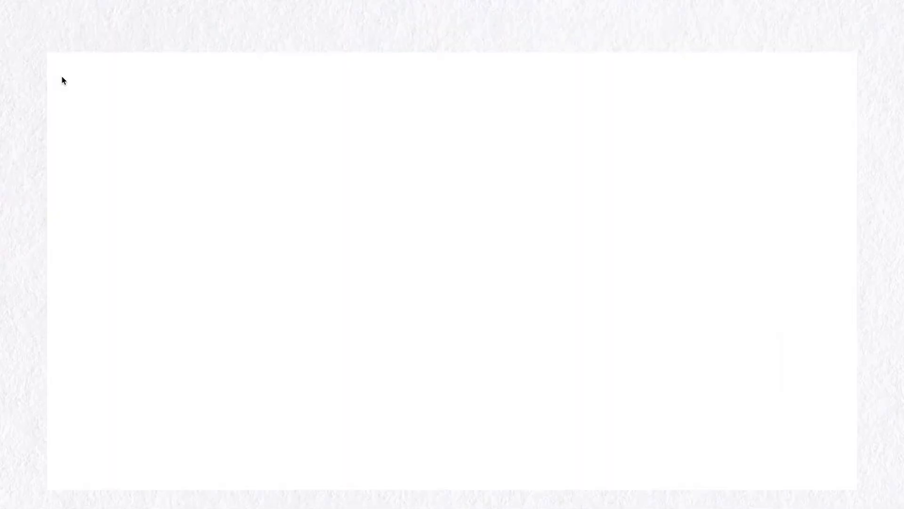
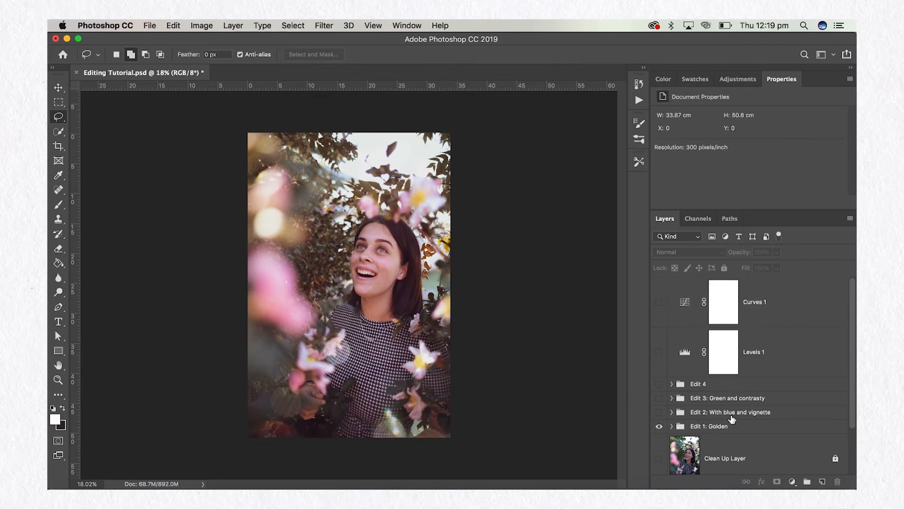
- Toggle the Edit 1: Golden group's visibility to check it, select the group, and dismiss the disk space notification
{"action": "scroll", "coordinate": [737, 417], "scroll_direction": "down", "scroll_amount": 3}
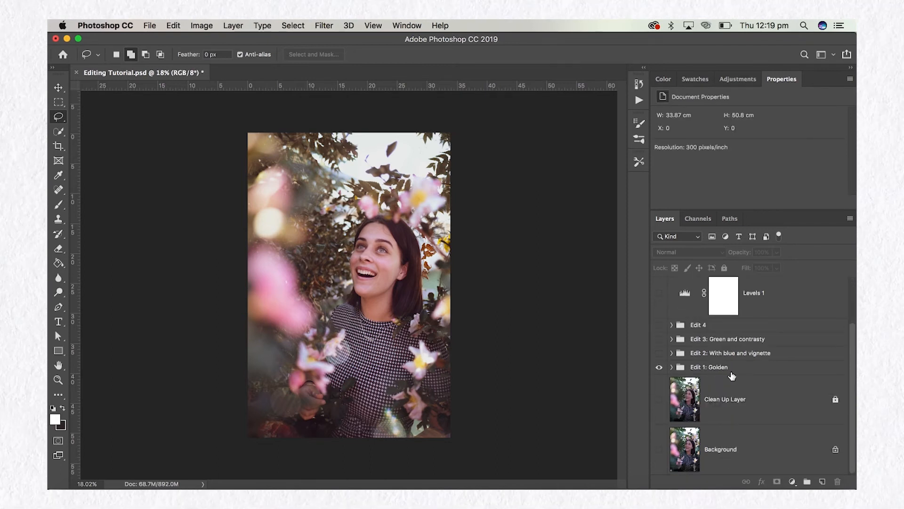
{"action": "left_click", "coordinate": [658, 367]}
{"action": "left_click", "coordinate": [658, 367]}
{"action": "left_click", "coordinate": [725, 367]}
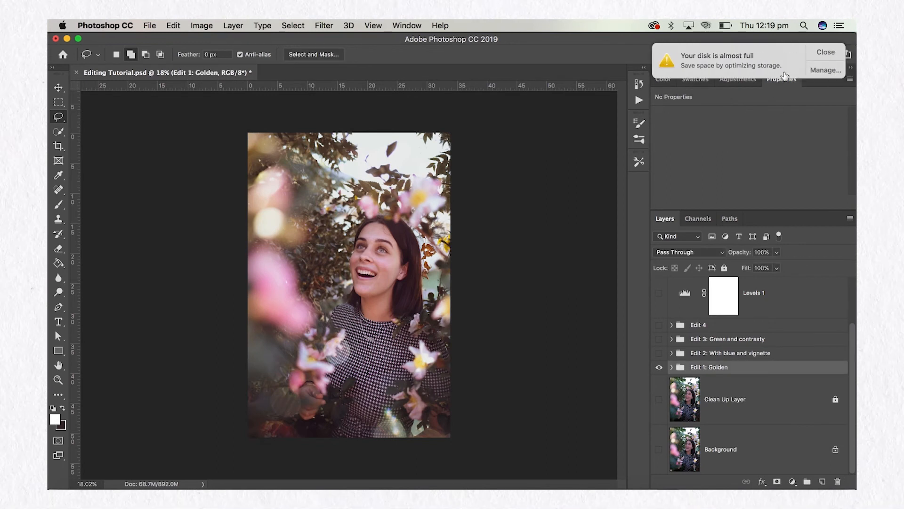
{"action": "left_click", "coordinate": [821, 56]}
- Preview the golden edit with the Levels 1 and Curves 1 adjustment layers shown, and hide both again
{"action": "scroll", "coordinate": [749, 351], "scroll_direction": "up", "scroll_amount": 2}
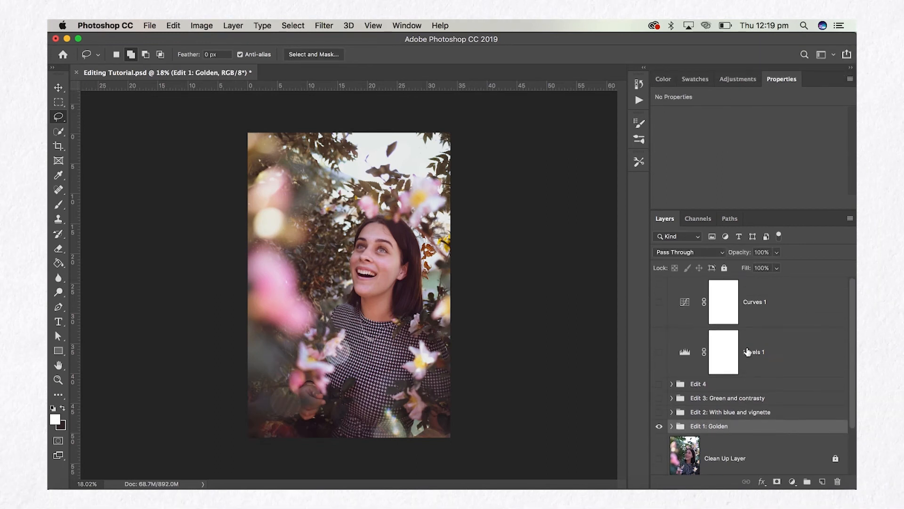
{"action": "left_click", "coordinate": [659, 353]}
{"action": "left_click", "coordinate": [660, 301]}
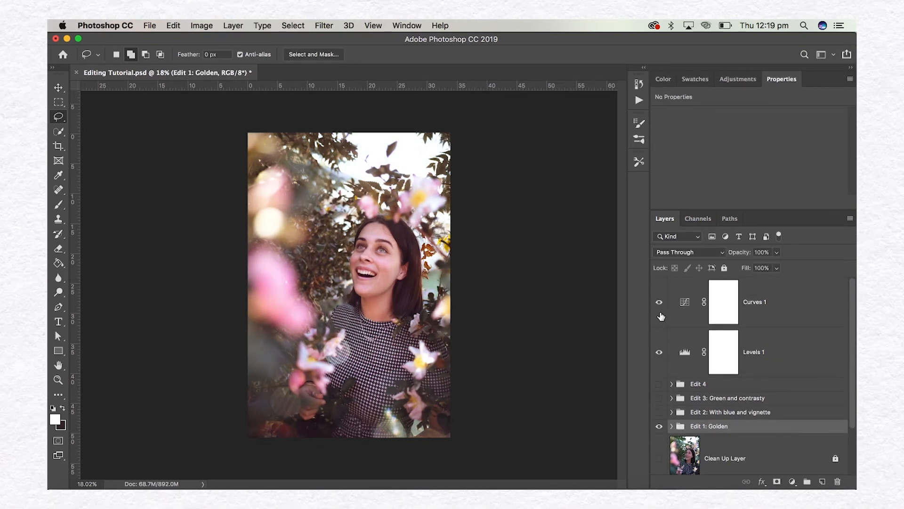
{"action": "left_click", "coordinate": [660, 315]}
{"action": "left_click", "coordinate": [659, 362]}
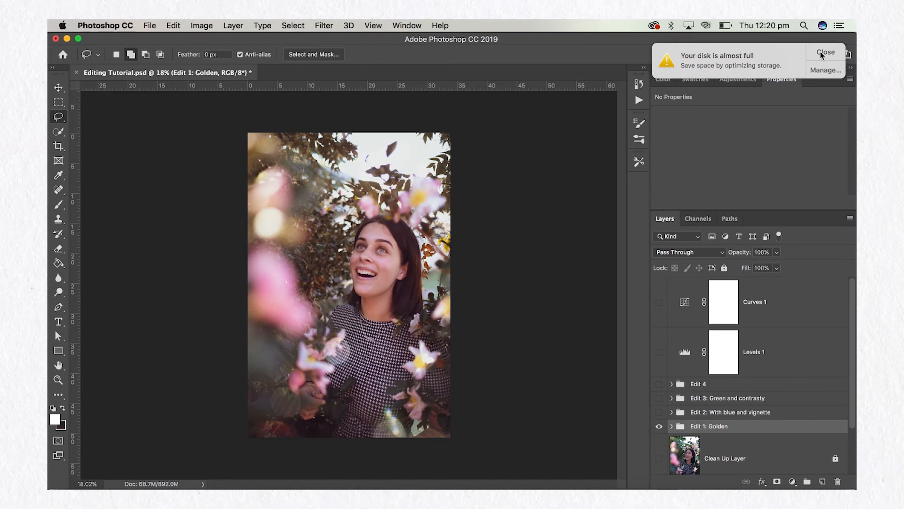
{"action": "left_click", "coordinate": [824, 54]}
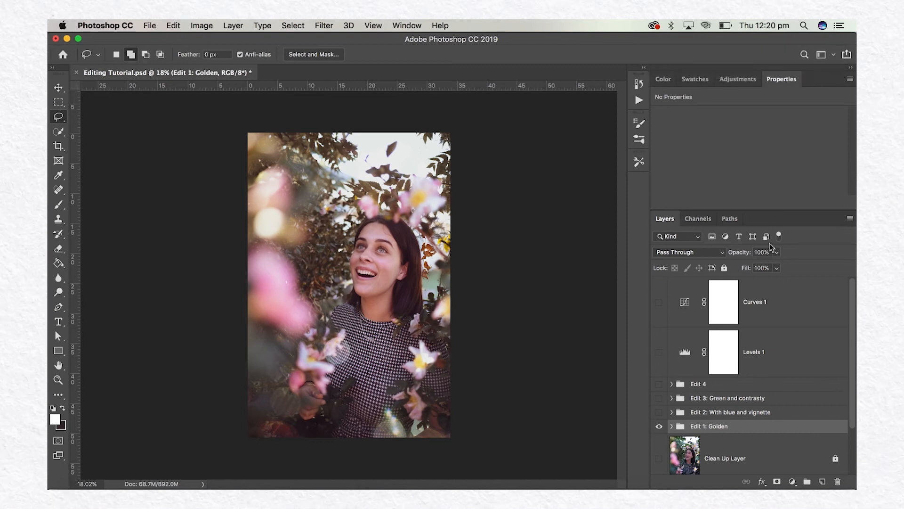
- Compare the golden edit with and without the Levels 1 adjustment, leave Levels 1 shown, and dismiss the disk notification
{"action": "left_click", "coordinate": [658, 351]}
{"action": "left_click", "coordinate": [658, 351]}
{"action": "left_click", "coordinate": [657, 352]}
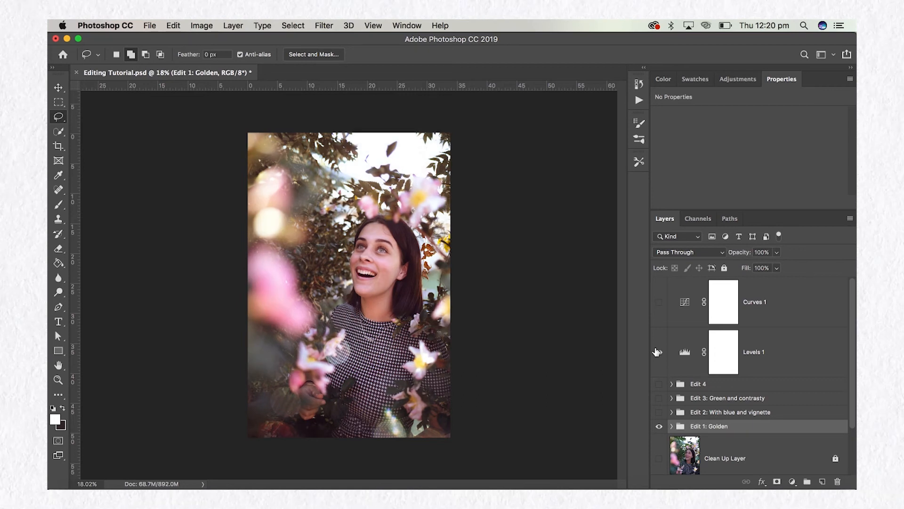
{"action": "left_click", "coordinate": [657, 352]}
{"action": "left_click", "coordinate": [657, 351]}
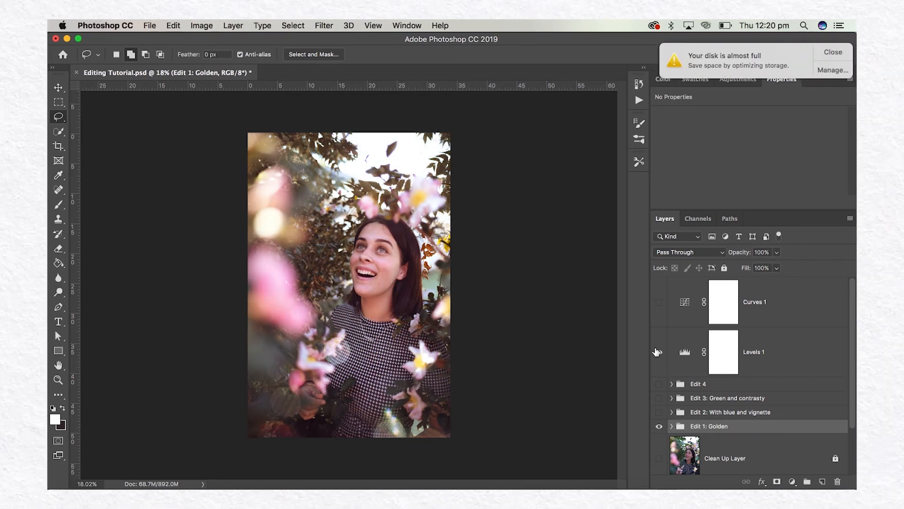
{"action": "left_click", "coordinate": [834, 51]}
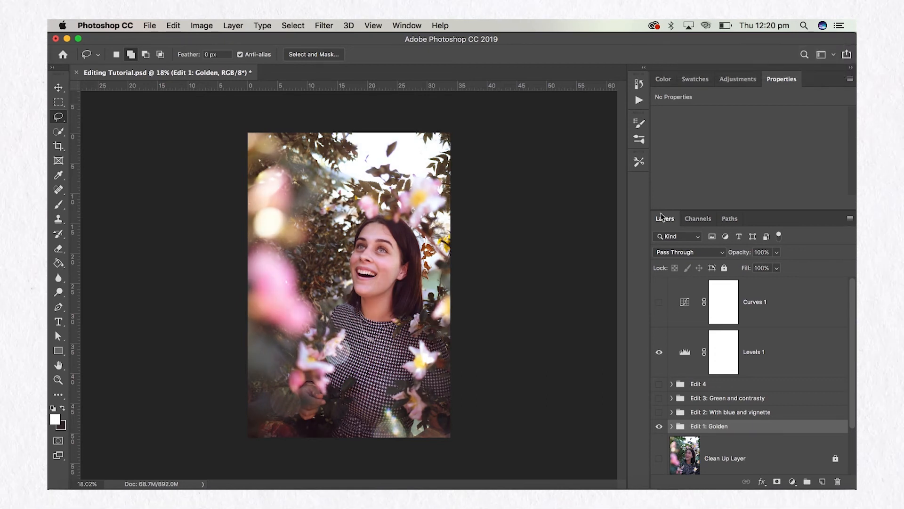
- Hide Levels 1, add a new Levels adjustment layer directly above the Edit 1: Golden group, and enlarge the area showing its settings
{"action": "left_click", "coordinate": [660, 352]}
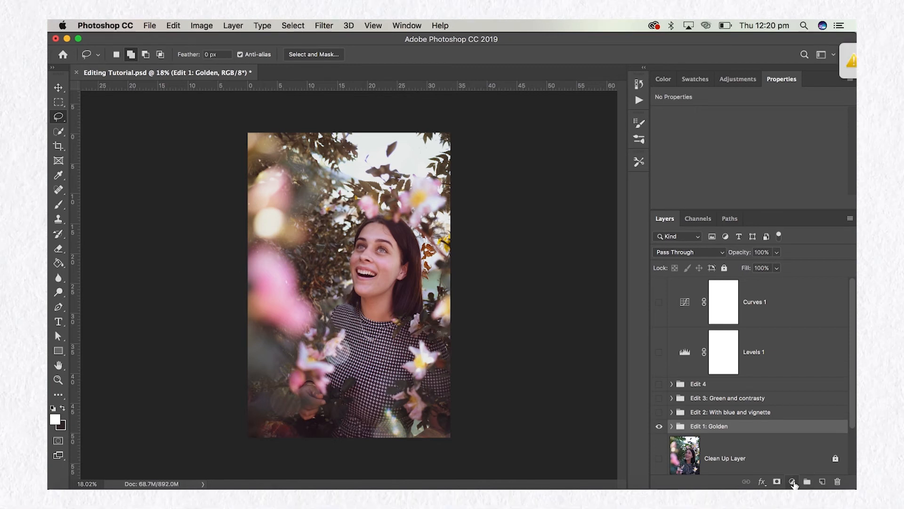
{"action": "left_click", "coordinate": [793, 481]}
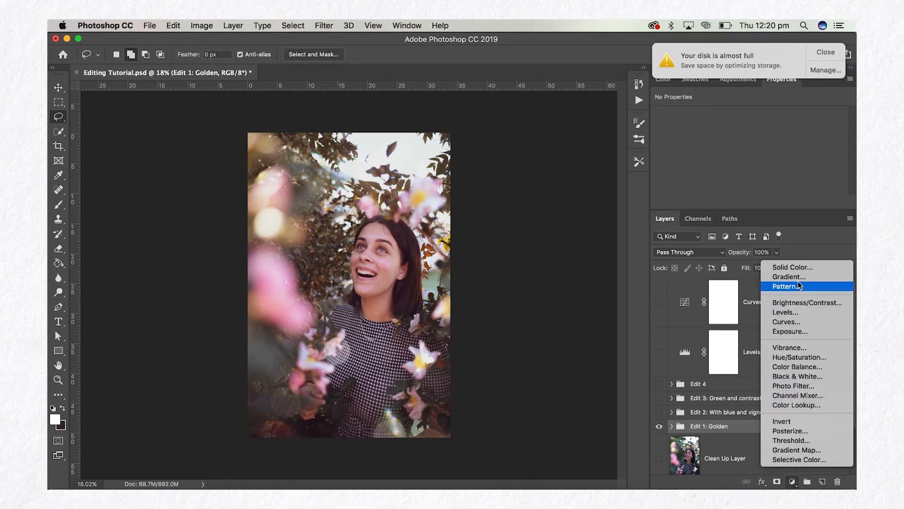
{"action": "left_click", "coordinate": [801, 312]}
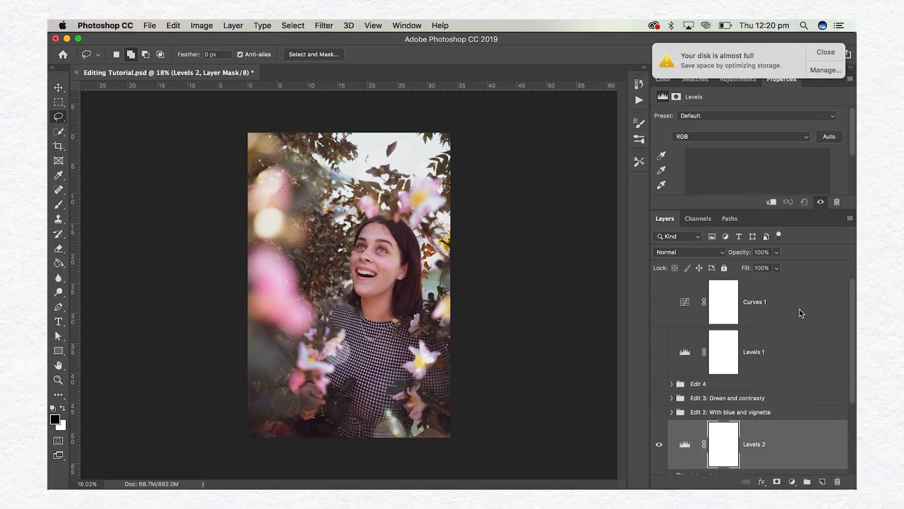
{"action": "left_click", "coordinate": [828, 53]}
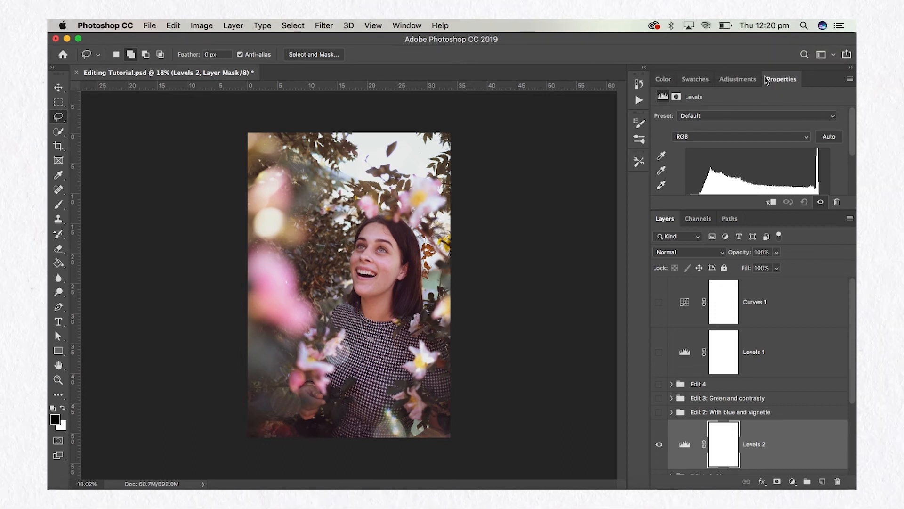
{"action": "left_click", "coordinate": [398, 25]}
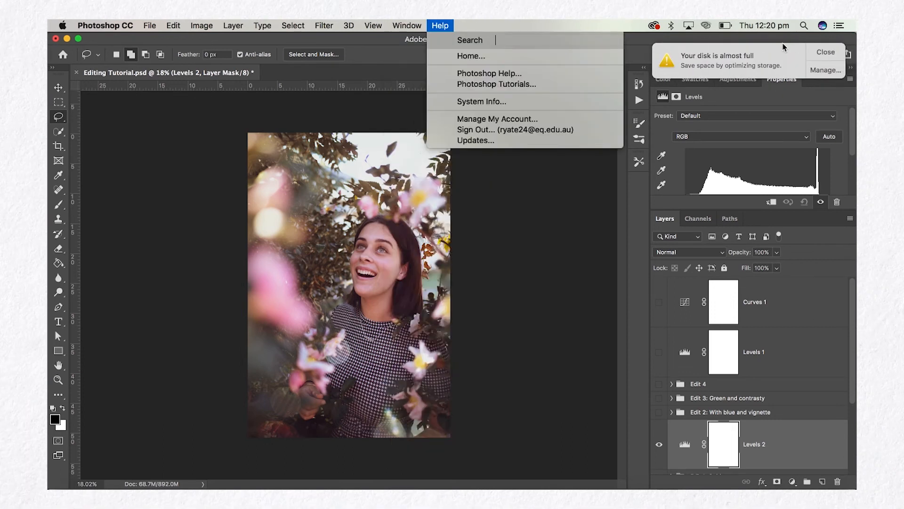
{"action": "left_click", "coordinate": [786, 45]}
{"action": "left_click_drag", "start_coordinate": [736, 210], "coordinate": [736, 259]}
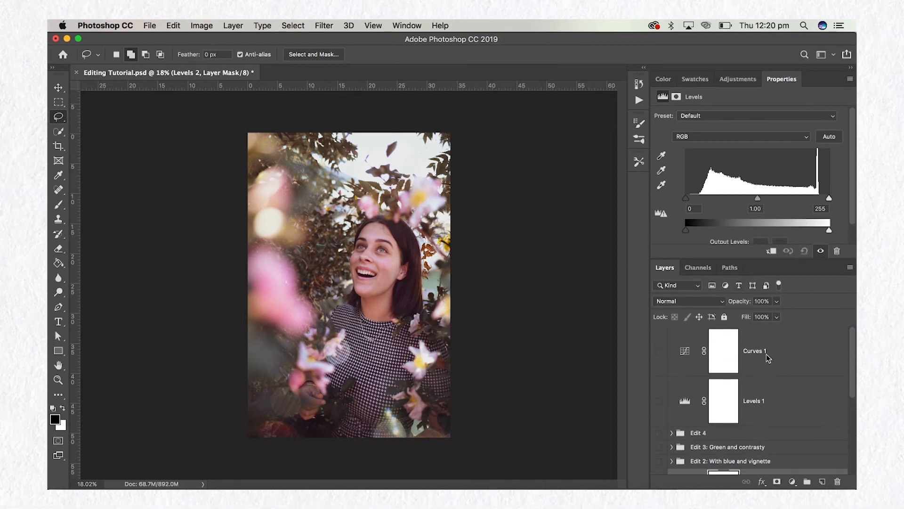
- Set the new Levels adjustment's white input to 235 and black input to 10, checking against Levels 1
{"action": "scroll", "coordinate": [767, 355], "scroll_direction": "down", "scroll_amount": 1}
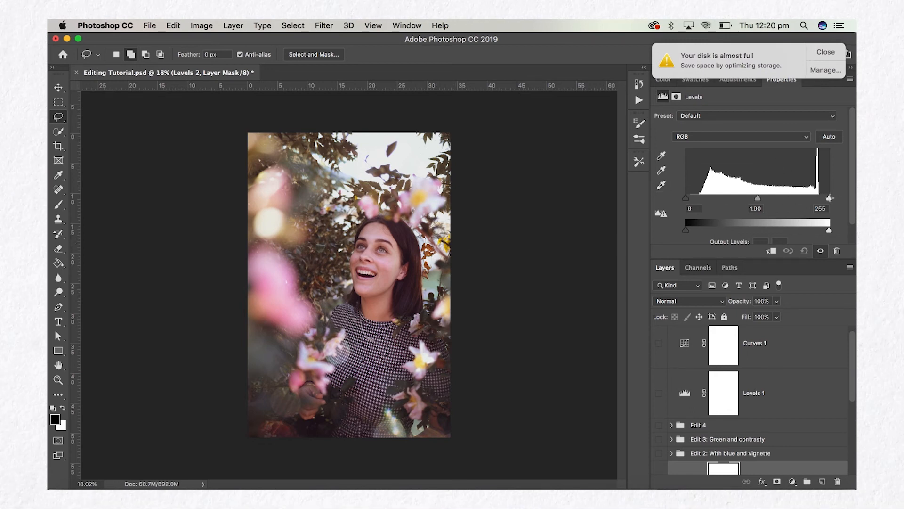
{"action": "mouse_move", "coordinate": [831, 201]}
{"action": "left_mouse_down"}
{"action": "mouse_move", "coordinate": [782, 203]}
{"action": "mouse_move", "coordinate": [836, 199]}
{"action": "mouse_move", "coordinate": [817, 204]}
{"action": "left_mouse_up"}
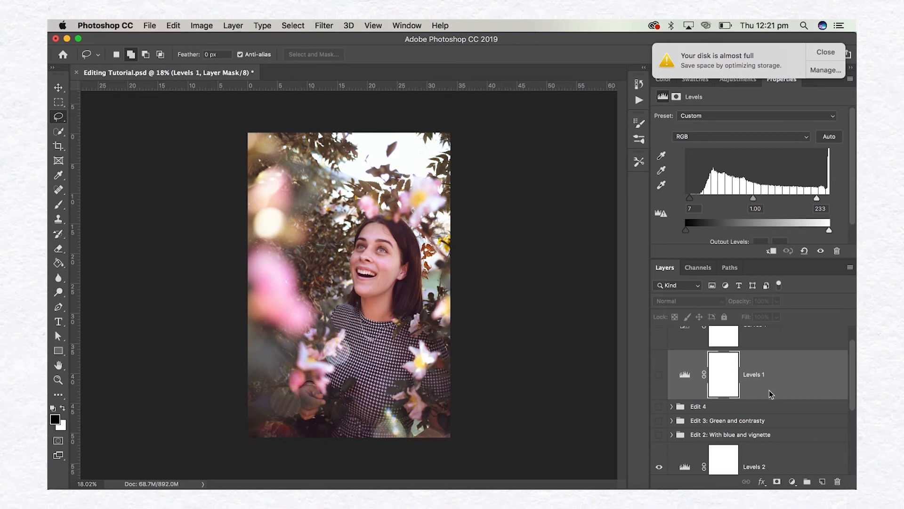
{"action": "left_click", "coordinate": [755, 459]}
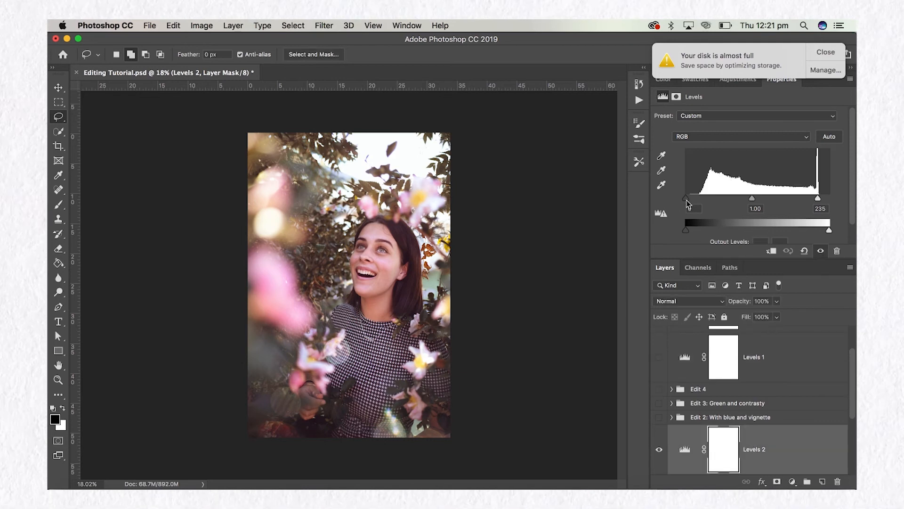
{"action": "left_click_drag", "start_coordinate": [687, 198], "coordinate": [692, 199]}
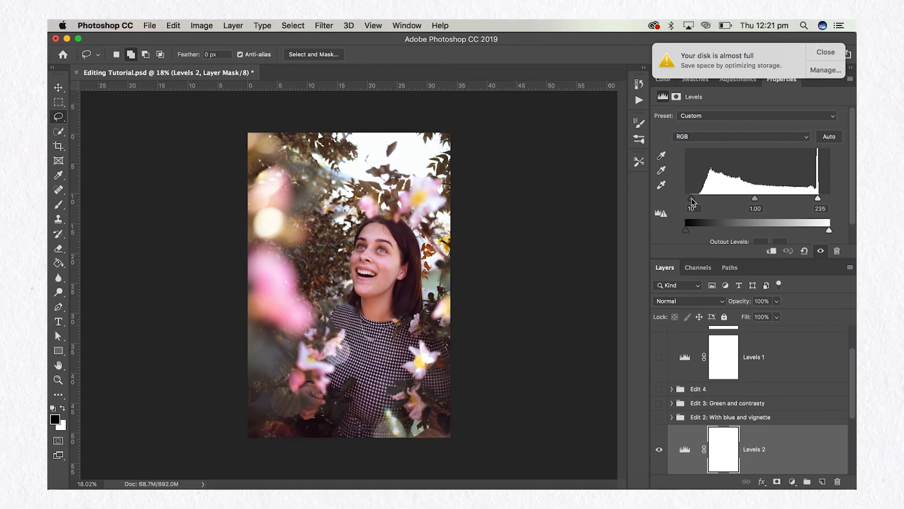
- Compare the golden edit with and without the Levels 2 adjustment, leaving the layer shown
{"action": "scroll", "coordinate": [675, 369], "scroll_direction": "down", "scroll_amount": 5}
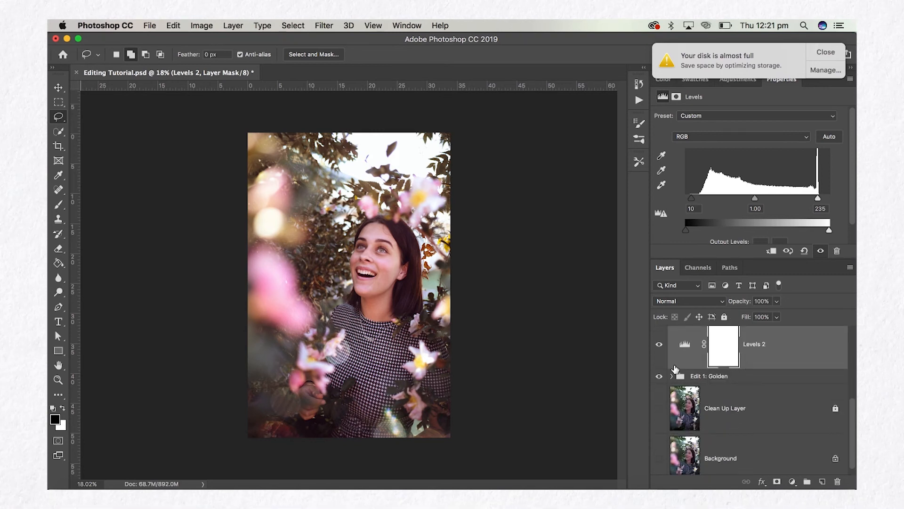
{"action": "left_click", "coordinate": [659, 345]}
{"action": "left_click", "coordinate": [660, 349]}
{"action": "left_click", "coordinate": [660, 347]}
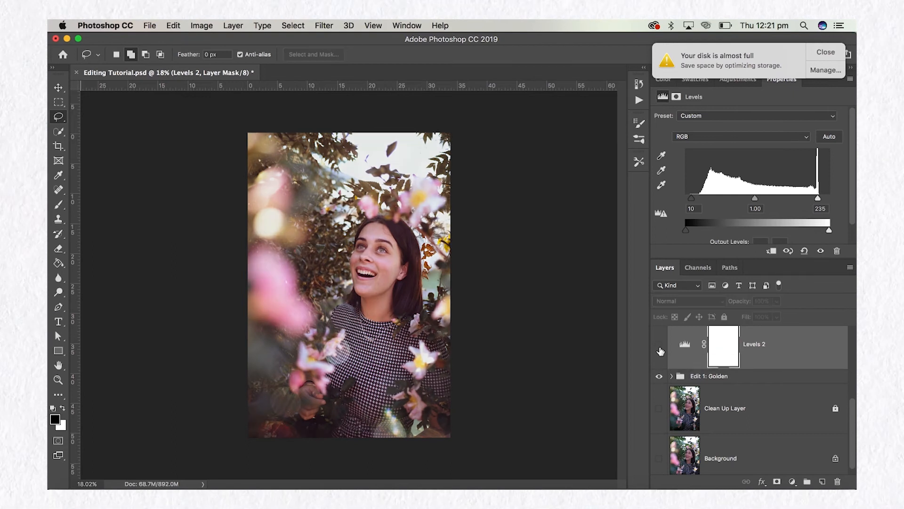
{"action": "left_click", "coordinate": [660, 348]}
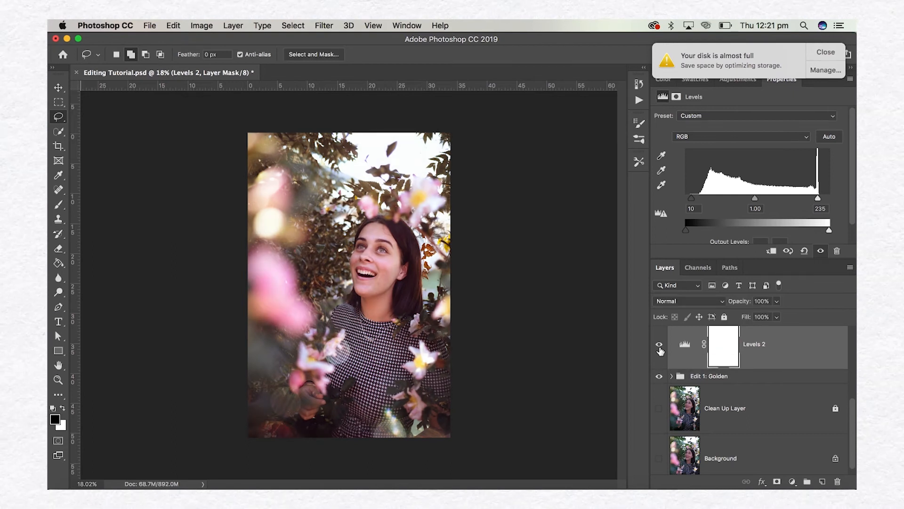
{"action": "left_click", "coordinate": [660, 349]}
{"action": "left_click", "coordinate": [660, 349]}
- Reduce the opacity of the Levels 2 adjustment layer to 91%
{"action": "left_click", "coordinate": [776, 301]}
{"action": "mouse_move", "coordinate": [780, 315]}
{"action": "left_mouse_down"}
{"action": "mouse_move", "coordinate": [719, 318]}
{"action": "mouse_move", "coordinate": [777, 316]}
{"action": "left_mouse_up"}
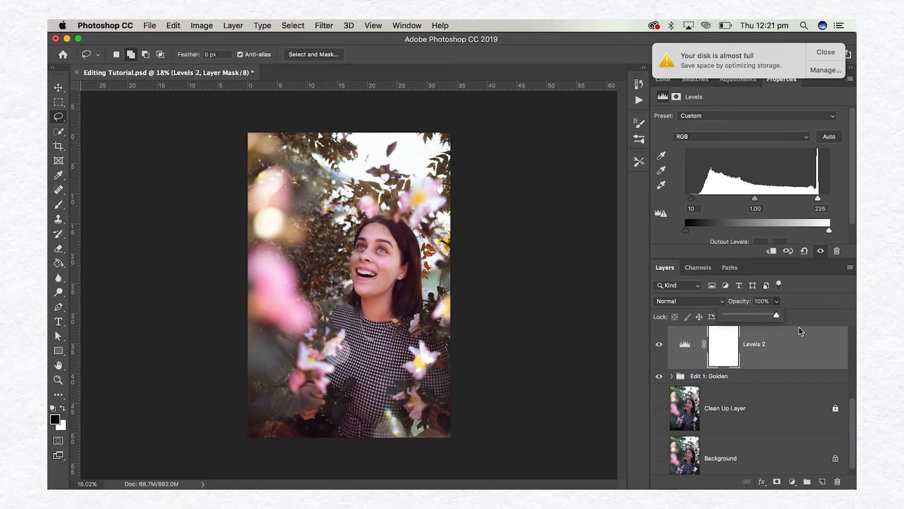
{"action": "left_click_drag", "start_coordinate": [777, 315], "coordinate": [772, 319]}
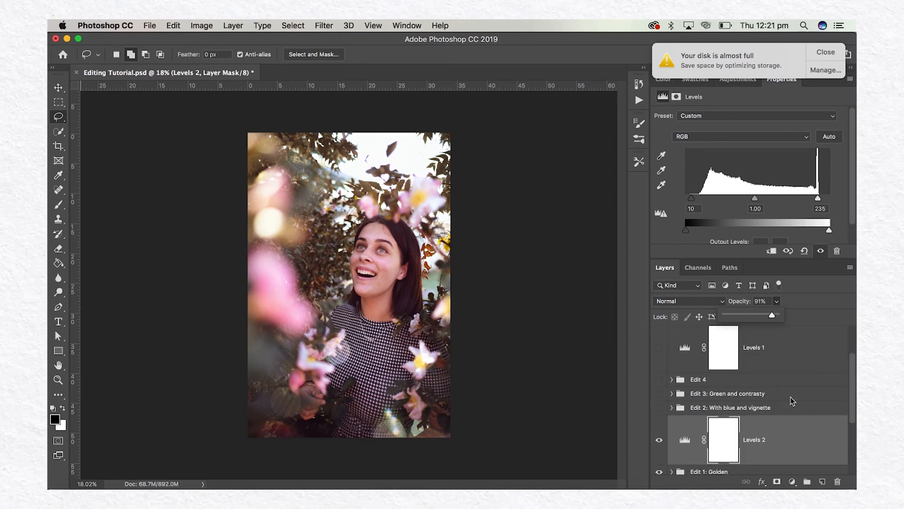
- Select the hidden Curves 1 adjustment layer and examine its curve as a reference
{"action": "scroll", "coordinate": [792, 400], "scroll_direction": "up", "scroll_amount": 5}
{"action": "left_click", "coordinate": [775, 360]}
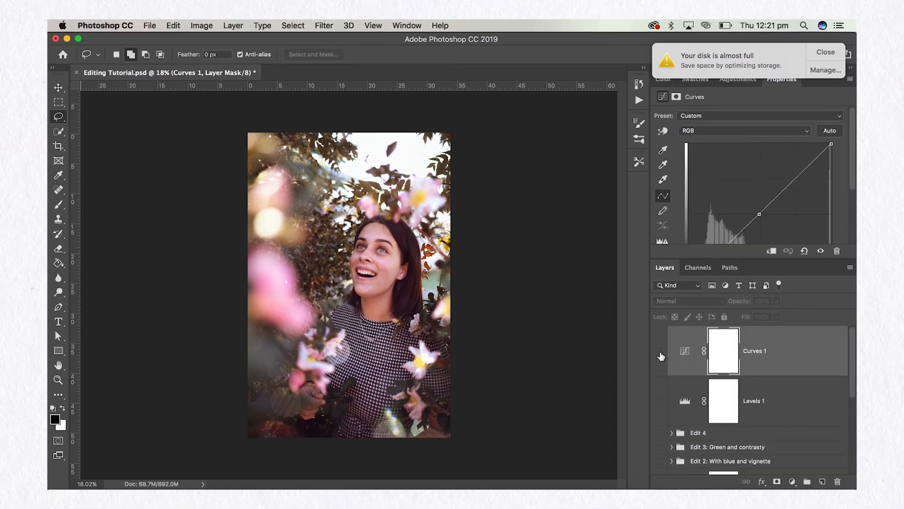
{"action": "scroll", "coordinate": [725, 169], "scroll_direction": "down", "scroll_amount": 5}
{"action": "scroll", "coordinate": [726, 168], "scroll_direction": "up", "scroll_amount": 3}
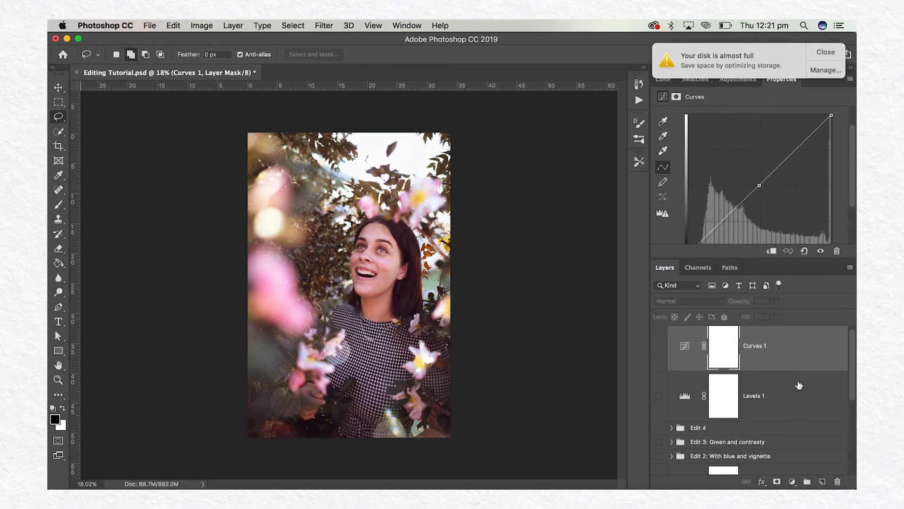
- Add a new Curves adjustment layer directly above Levels 2 and enlarge the settings area to show the full curve
{"action": "scroll", "coordinate": [798, 385], "scroll_direction": "down", "scroll_amount": 3}
{"action": "left_click", "coordinate": [791, 413]}
{"action": "left_click", "coordinate": [794, 484]}
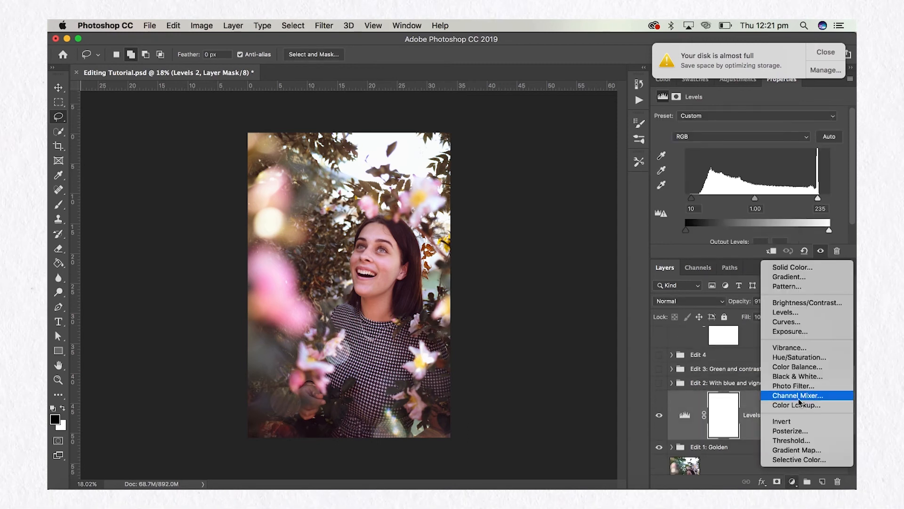
{"action": "left_click", "coordinate": [804, 328]}
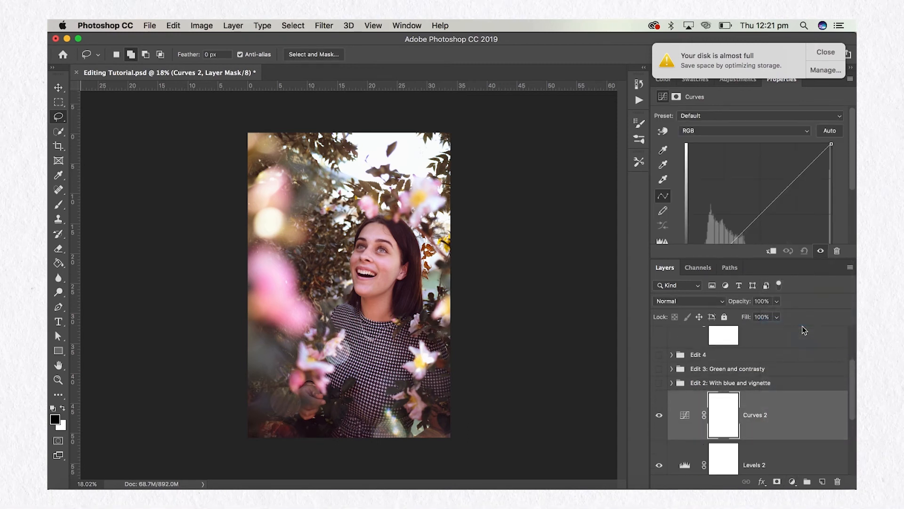
{"action": "scroll", "coordinate": [751, 188], "scroll_direction": "down", "scroll_amount": 2}
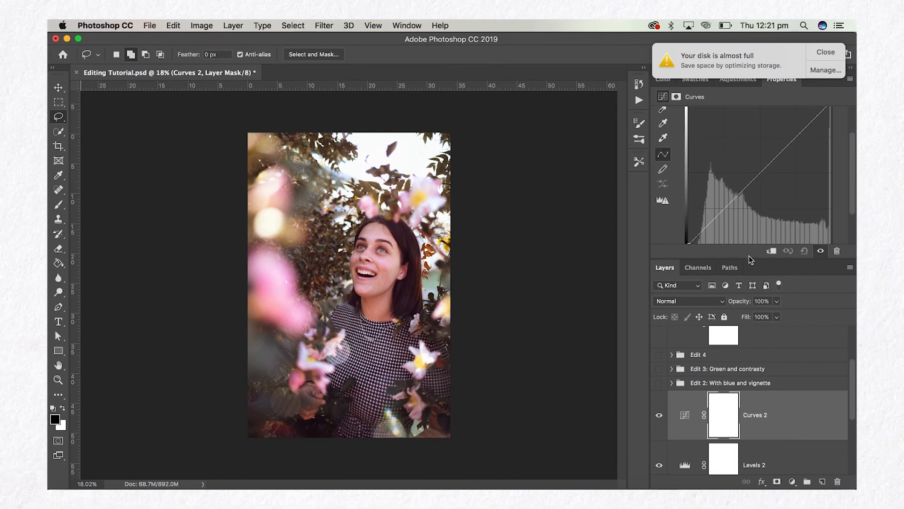
{"action": "left_click_drag", "start_coordinate": [752, 260], "coordinate": [753, 348]}
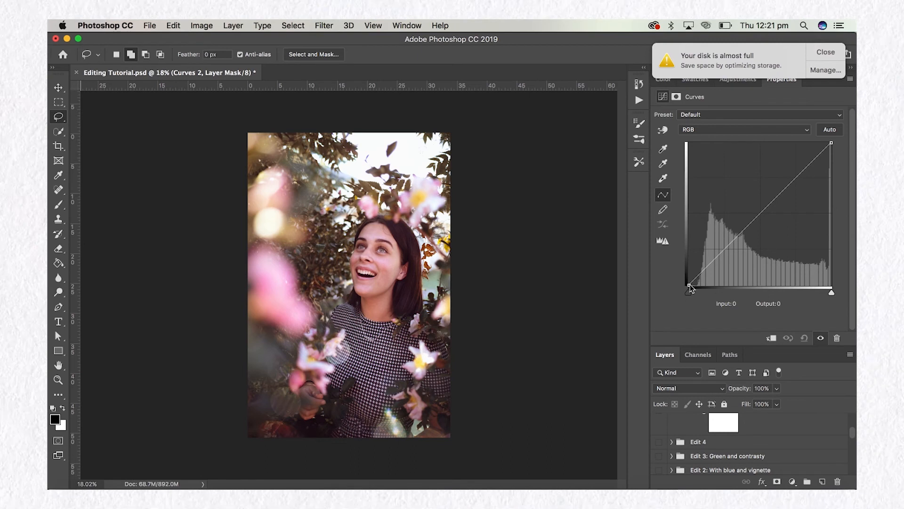
- Raise the black point of the new curve to output 6 at input 0
{"action": "left_click", "coordinate": [689, 285]}
{"action": "mouse_move", "coordinate": [689, 285]}
{"action": "left_mouse_down"}
{"action": "mouse_move", "coordinate": [685, 250]}
{"action": "mouse_move", "coordinate": [678, 295]}
{"action": "left_mouse_up"}
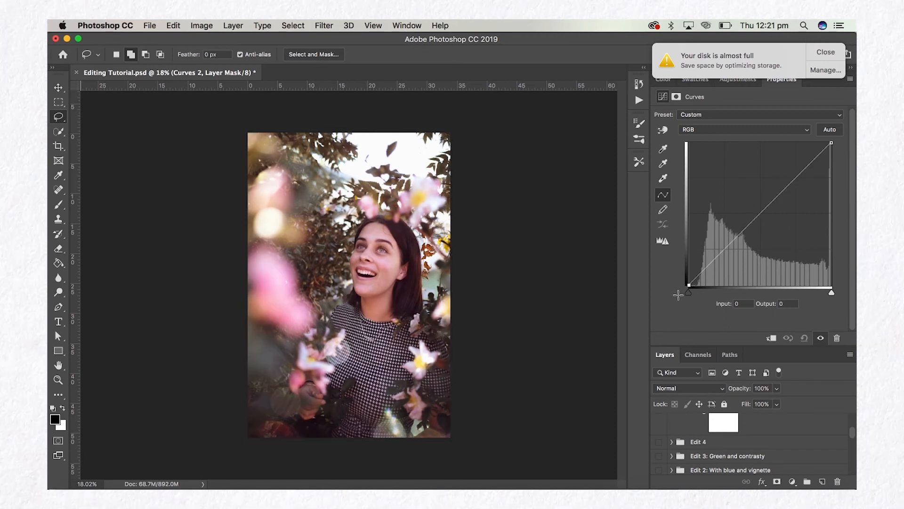
{"action": "mouse_move", "coordinate": [676, 288]}
{"action": "left_mouse_down"}
{"action": "mouse_move", "coordinate": [675, 266]}
{"action": "mouse_move", "coordinate": [674, 282]}
{"action": "left_mouse_up"}
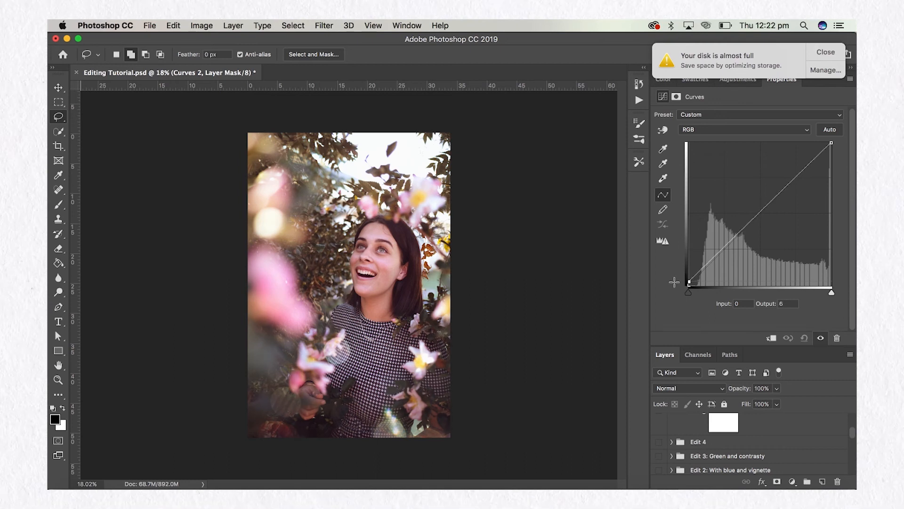
- Compare the golden edit with and without Curves 2 and Levels 2, giving the layer list more room and leaving both layers shown
{"action": "scroll", "coordinate": [764, 450], "scroll_direction": "down", "scroll_amount": 5}
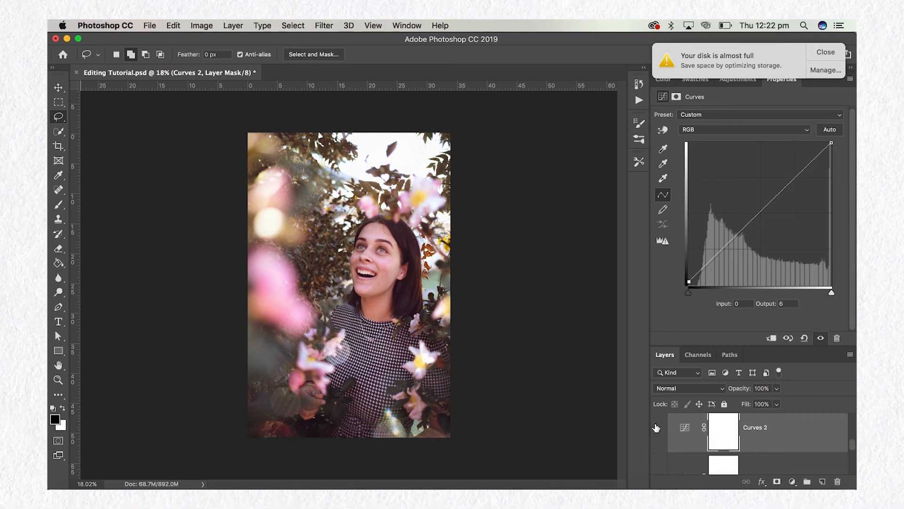
{"action": "left_click", "coordinate": [657, 427]}
{"action": "left_click", "coordinate": [657, 427]}
{"action": "left_click_drag", "start_coordinate": [685, 349], "coordinate": [679, 226]}
{"action": "scroll", "coordinate": [705, 317], "scroll_direction": "up", "scroll_amount": 2}
{"action": "left_click", "coordinate": [661, 345]}
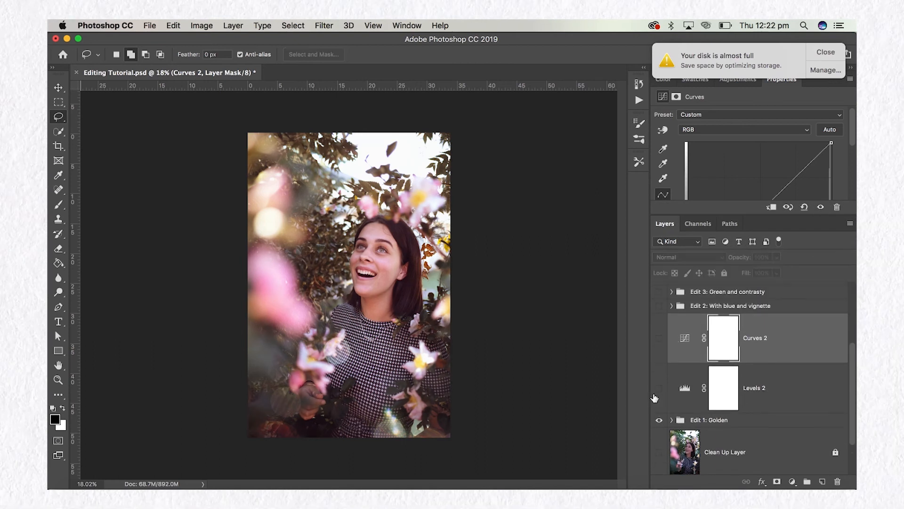
{"action": "left_click", "coordinate": [655, 398]}
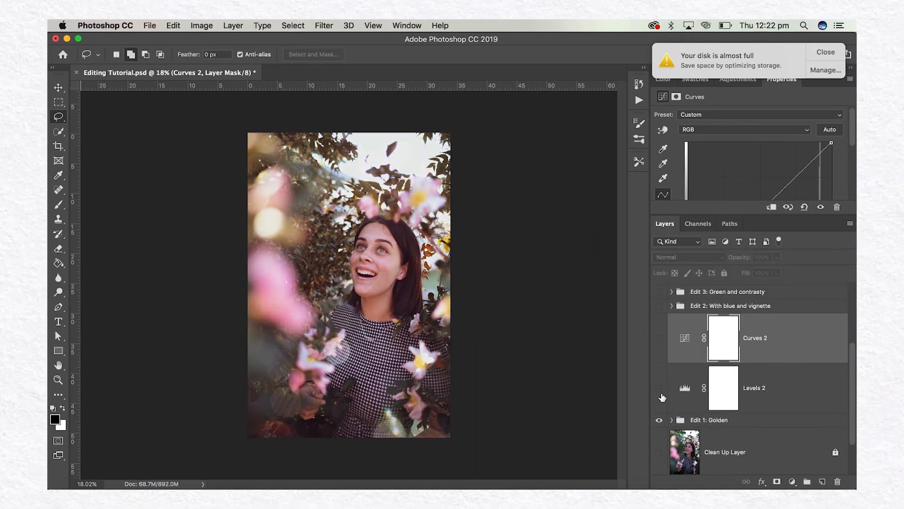
{"action": "left_click", "coordinate": [659, 387]}
{"action": "left_click", "coordinate": [658, 362]}
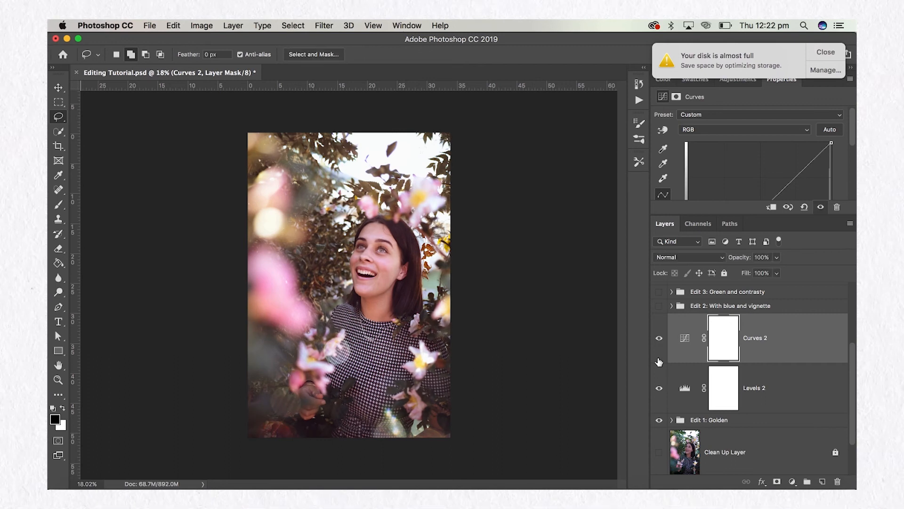
- Examine the black point of the Curves 2 curve, and toggle Curves 2 and Levels 2 off and on again
{"action": "scroll", "coordinate": [688, 160], "scroll_direction": "down", "scroll_amount": 3}
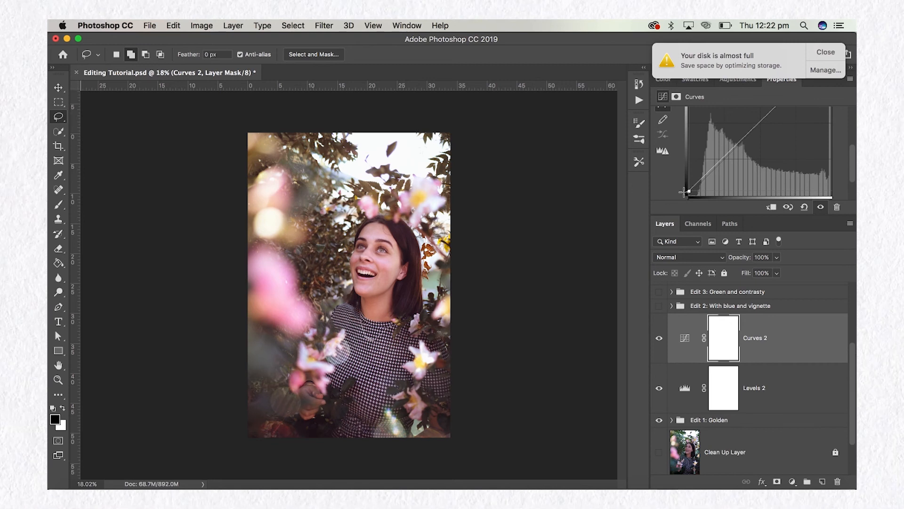
{"action": "left_click", "coordinate": [658, 339]}
{"action": "left_click", "coordinate": [659, 388]}
{"action": "left_click", "coordinate": [658, 388]}
{"action": "left_click", "coordinate": [659, 338]}
- Switch to PowerPoint, review the three-edit slide and the gold levels comparison slide, and return to Photoshop
{"action": "key", "text": "ctrl+Up"}
{"action": "left_click", "coordinate": [253, 286]}
{"action": "left_click", "coordinate": [135, 132]}
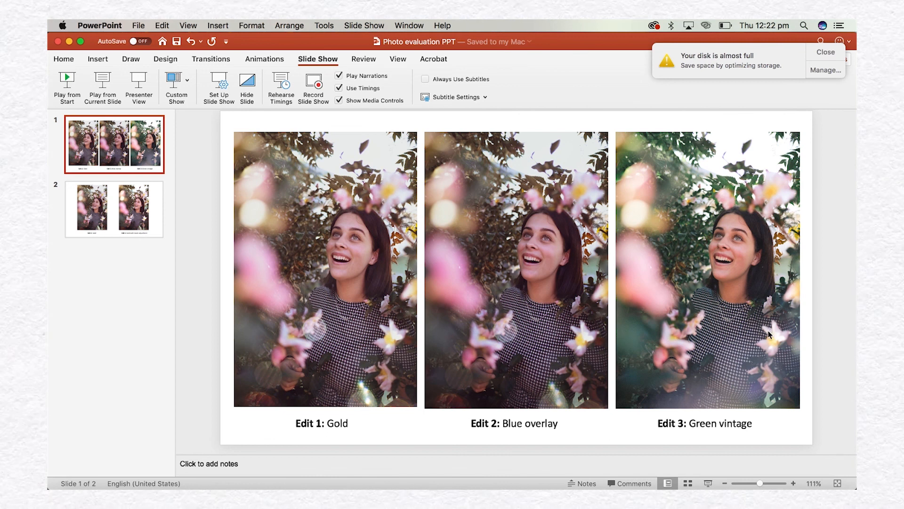
{"action": "left_click", "coordinate": [103, 209]}
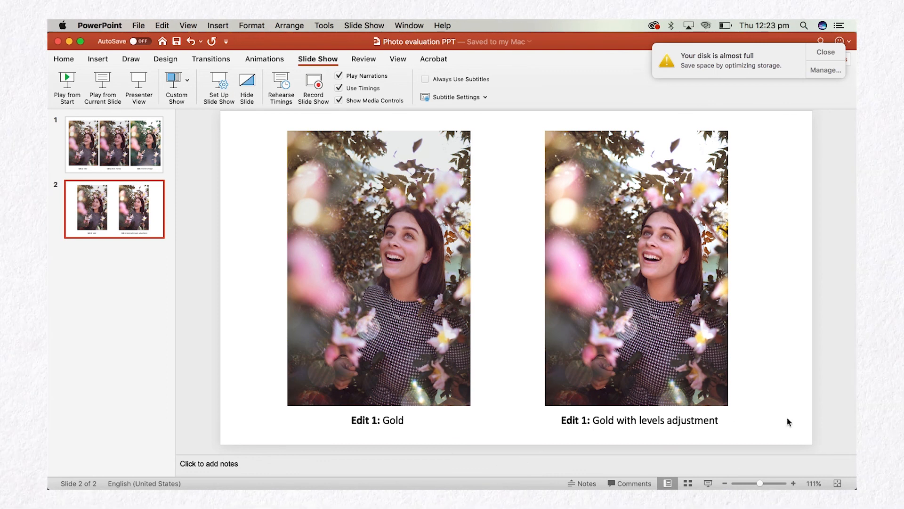
{"action": "key", "text": "ctrl+Up"}
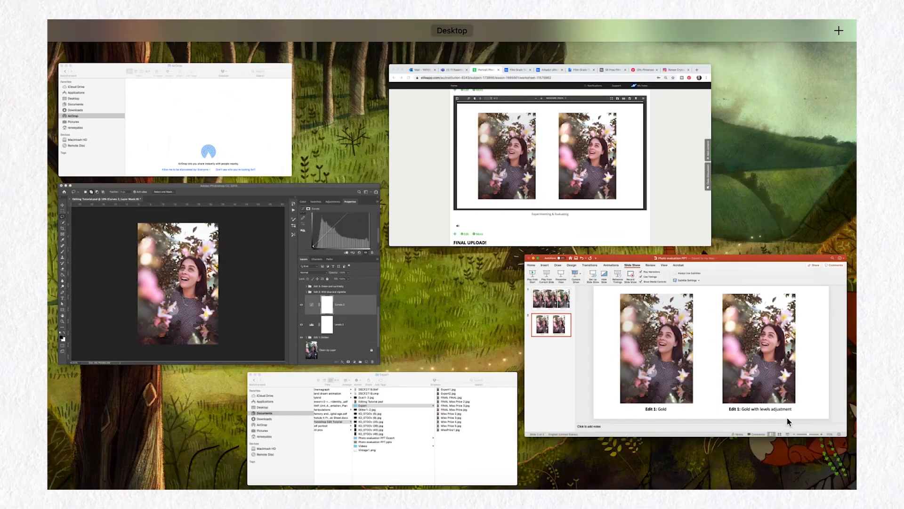
{"action": "left_click", "coordinate": [306, 324]}
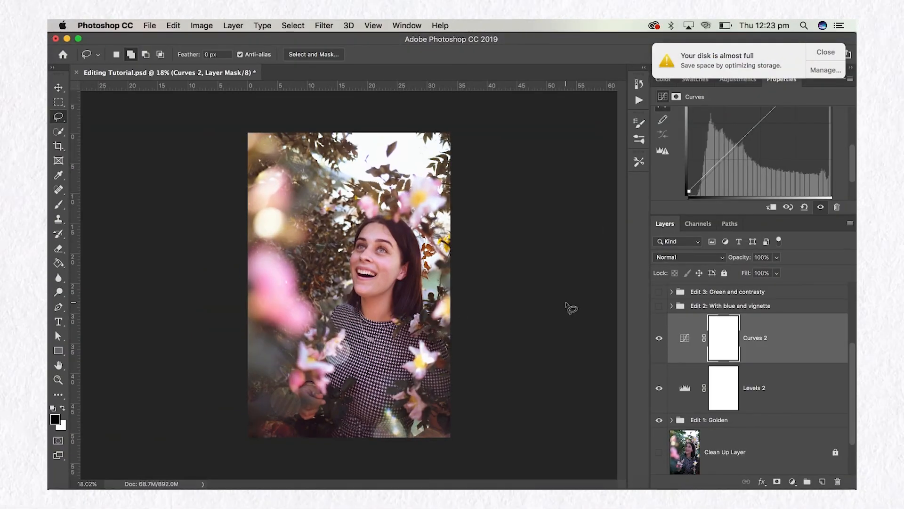